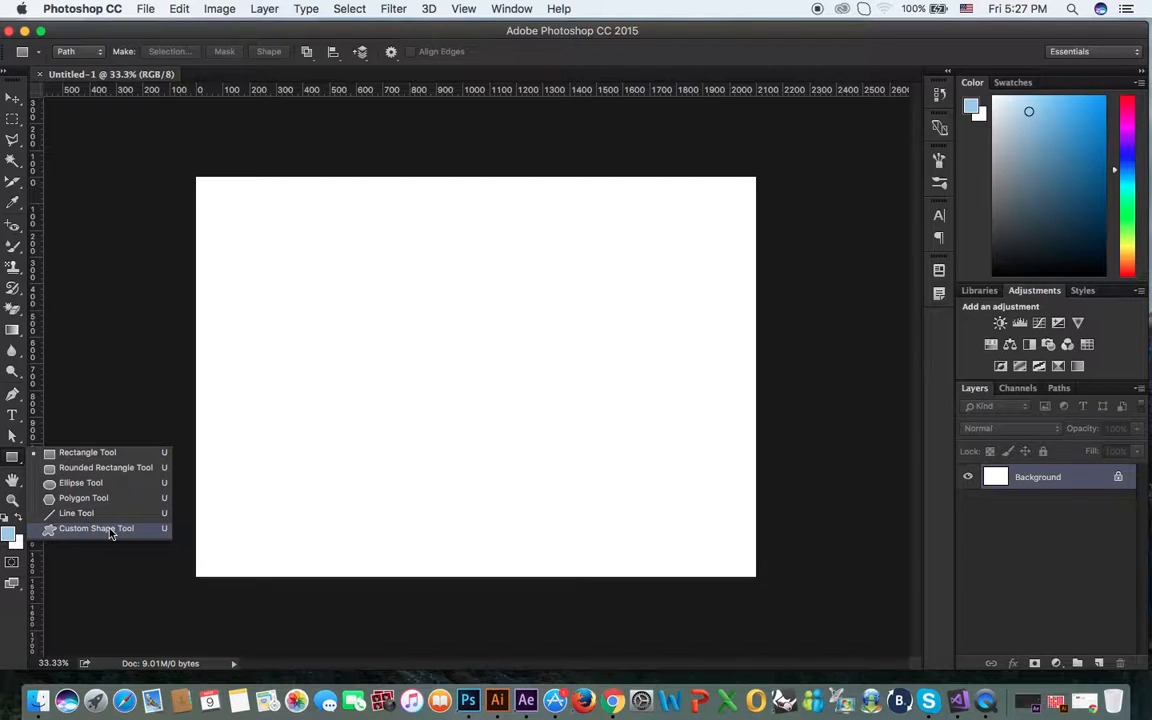
Draw a rectangle about 859 × 547 px with the Rectangle tool in Shape mode, no fill, in the canvas's upper-left area
{"action": "left_click", "coordinate": [124, 452]}
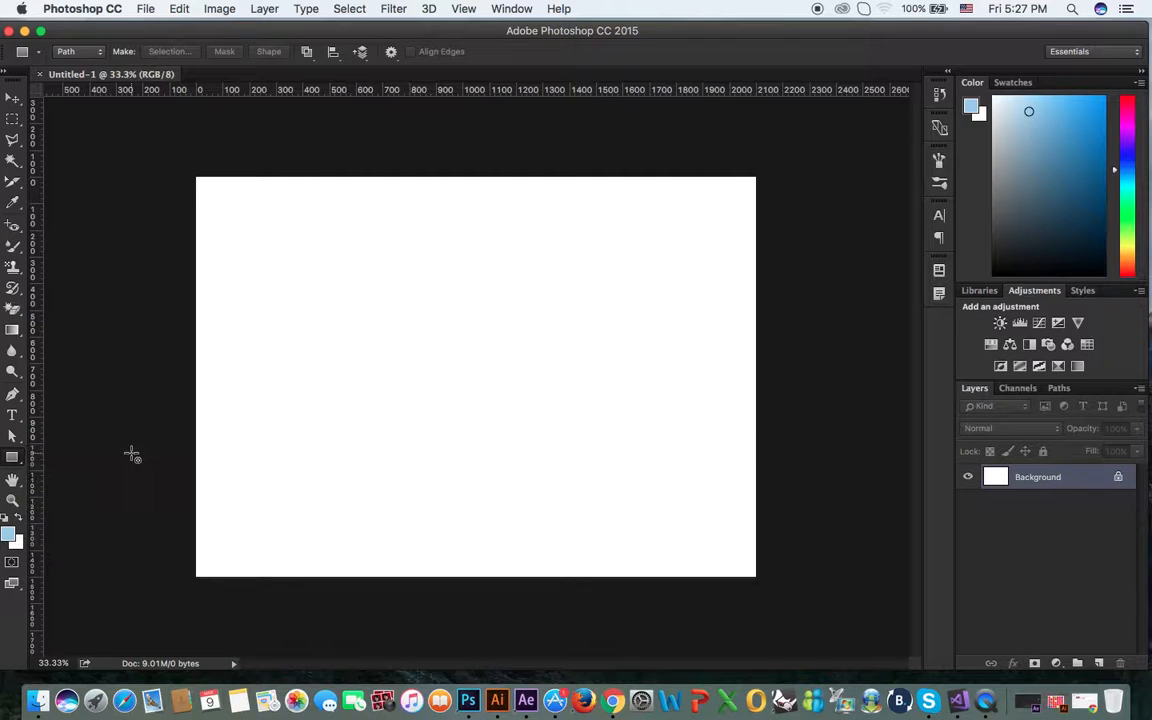
{"action": "left_click", "coordinate": [88, 57]}
{"action": "left_click", "coordinate": [70, 38]}
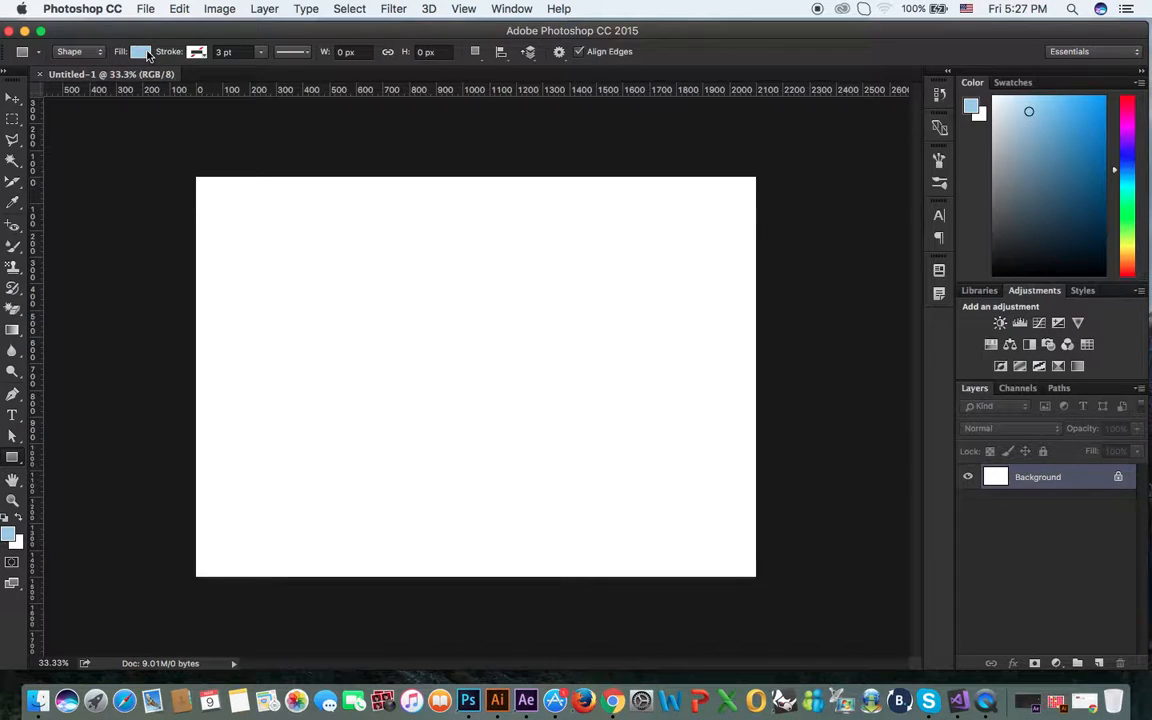
{"action": "left_click", "coordinate": [140, 52]}
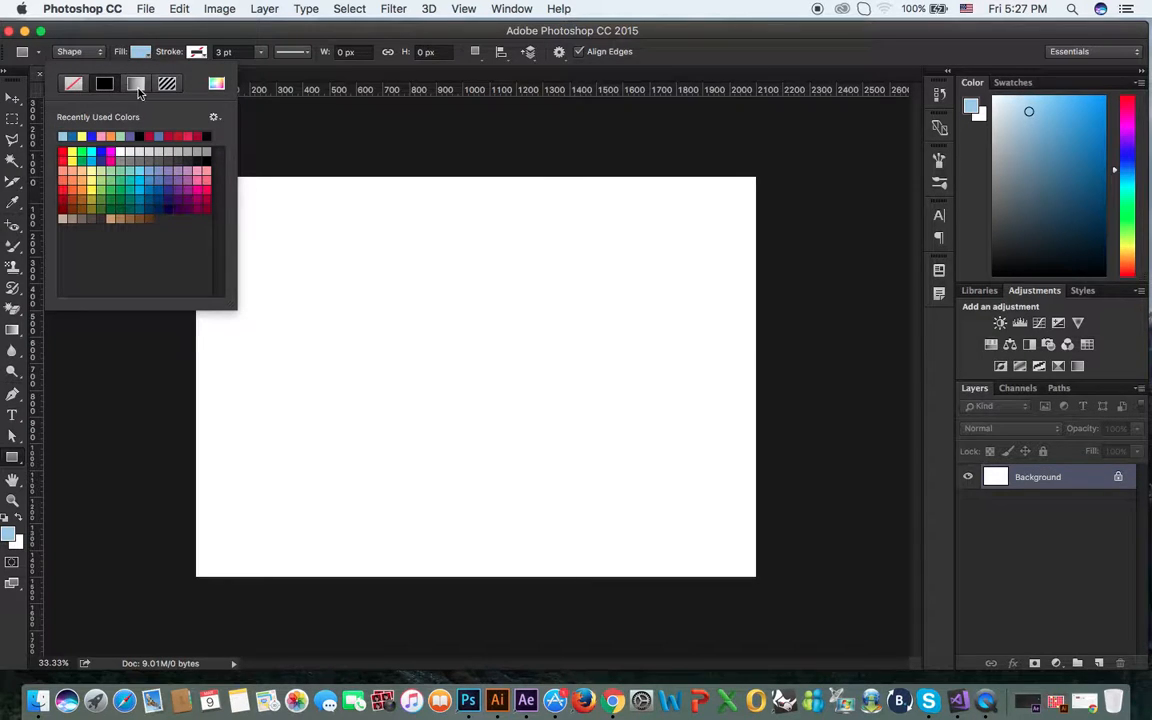
{"action": "left_click", "coordinate": [75, 86]}
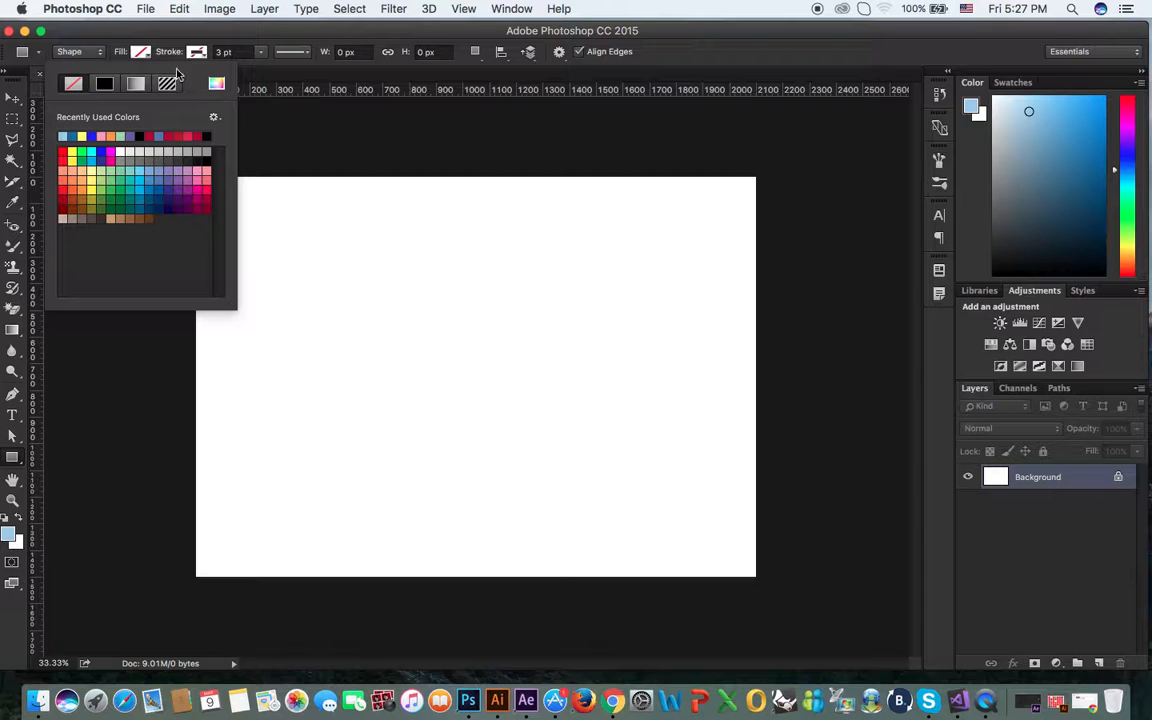
{"action": "left_click", "coordinate": [266, 73]}
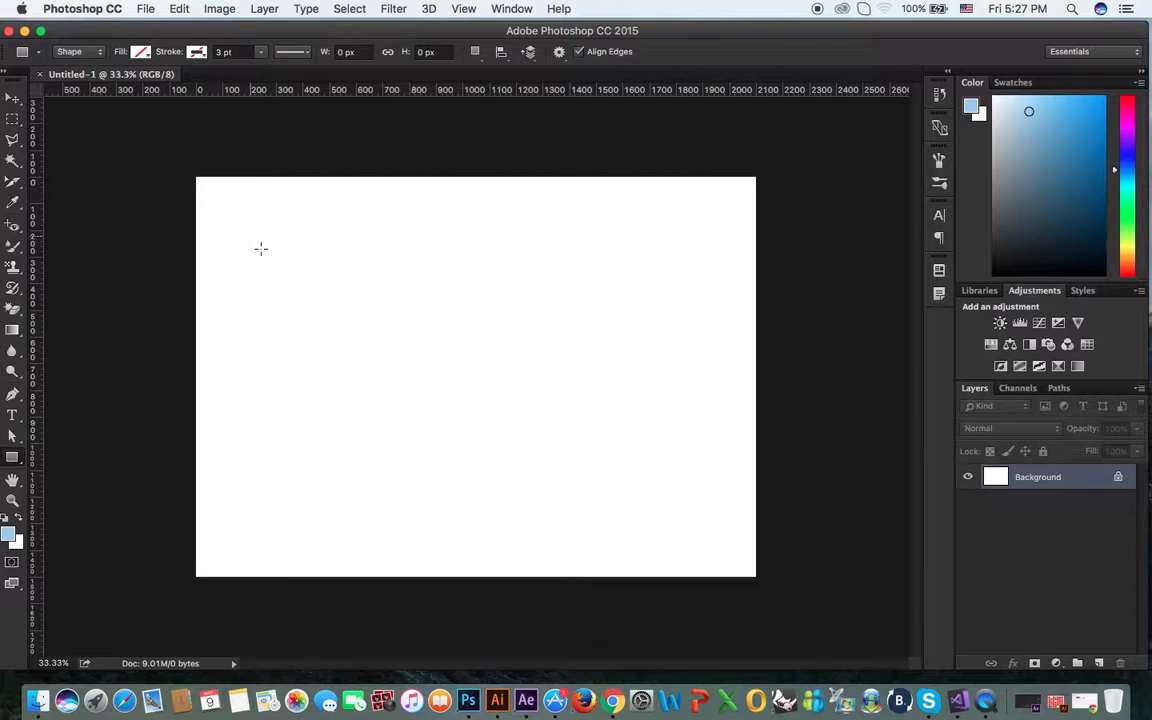
{"action": "left_click_drag", "start_coordinate": [251, 237], "coordinate": [298, 358]}
{"action": "left_click_drag", "start_coordinate": [334, 276], "coordinate": [334, 276]}
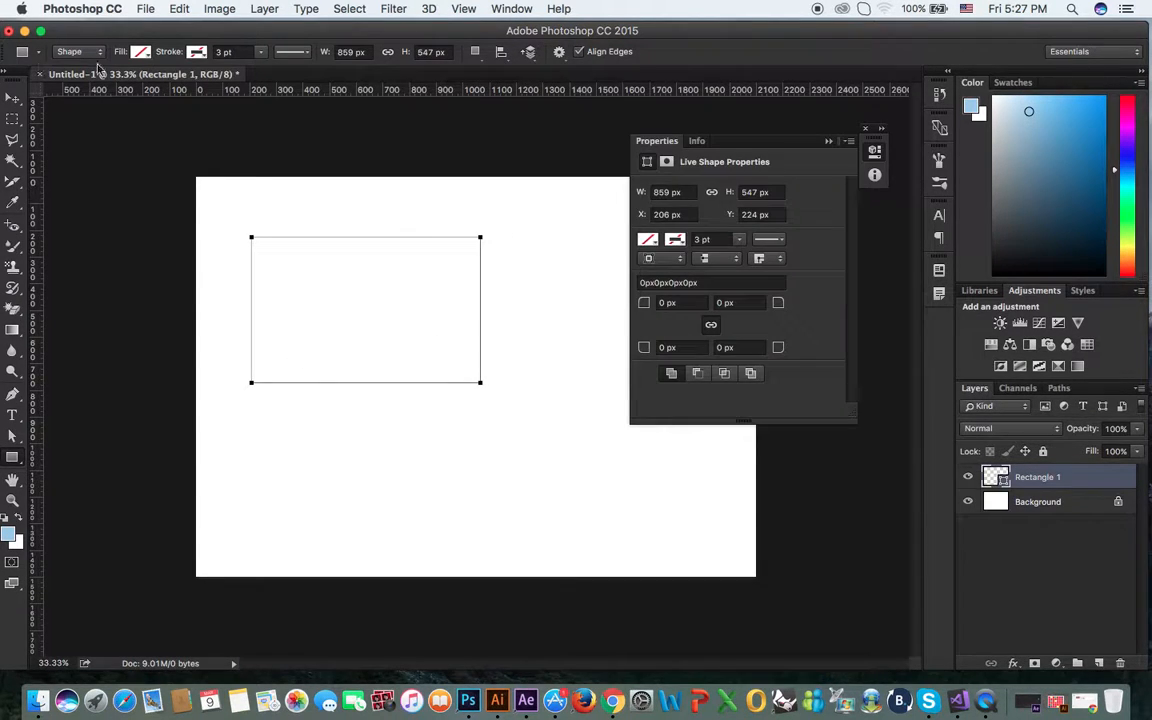
Fill the rectangle with solid blue and change the fill to light yellow
{"action": "left_click", "coordinate": [139, 52]}
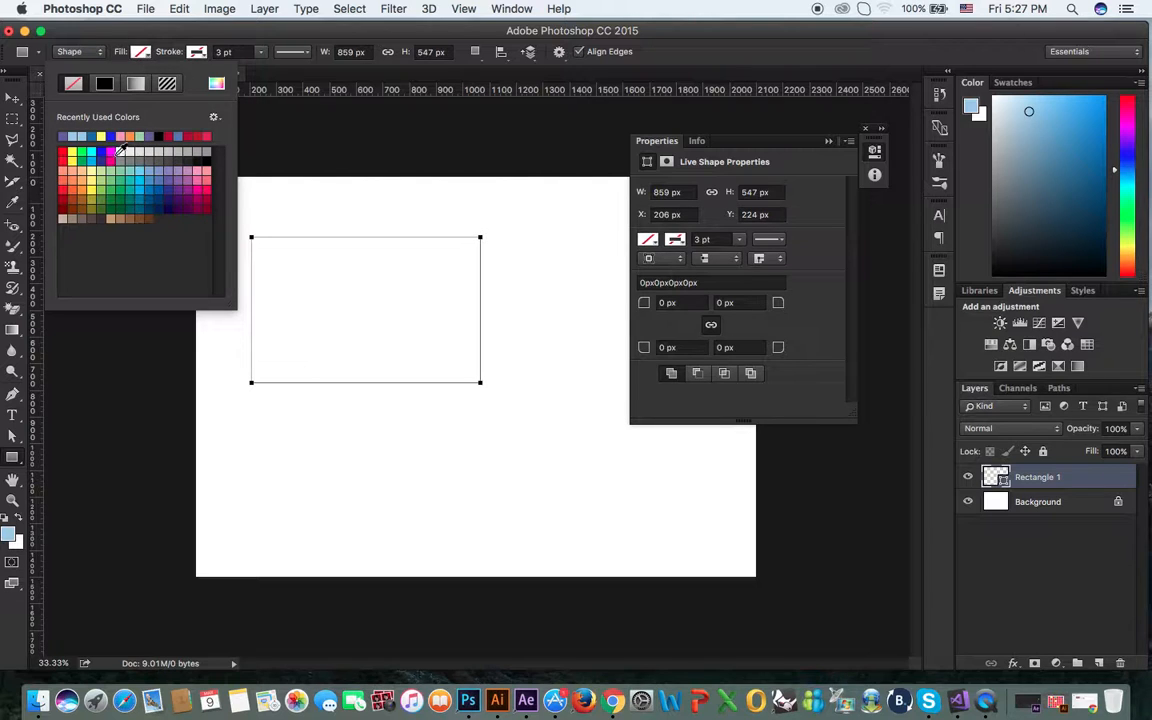
{"action": "left_click", "coordinate": [100, 153]}
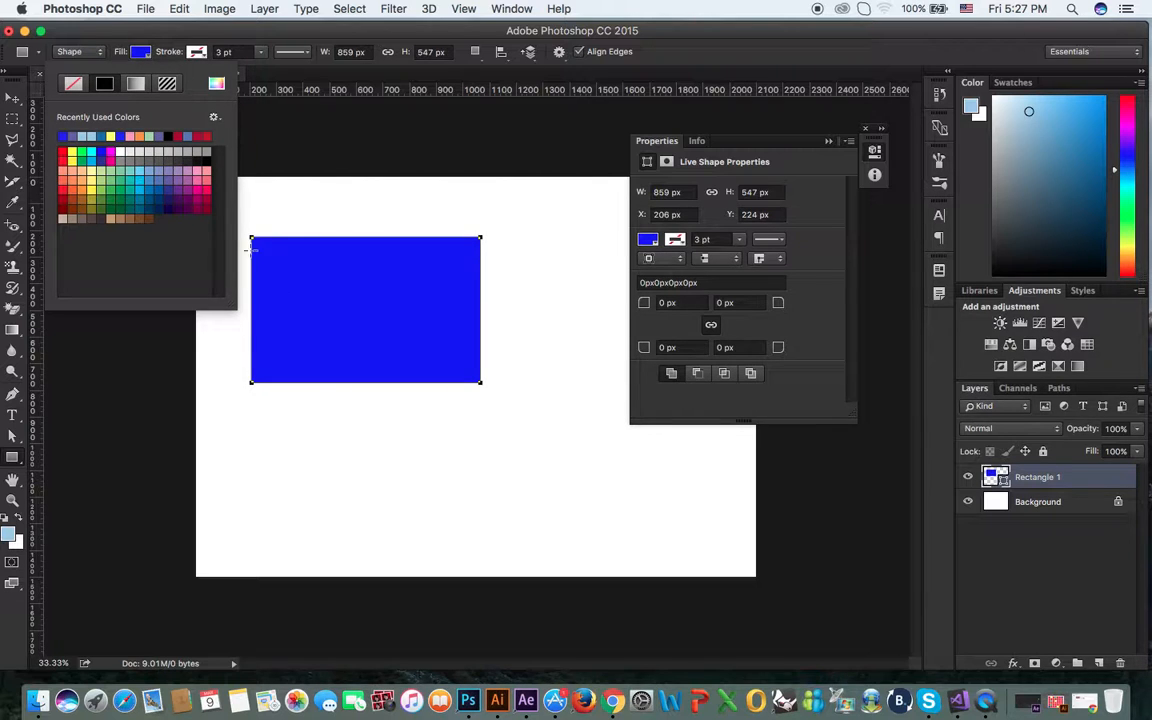
{"action": "left_click", "coordinate": [89, 193]}
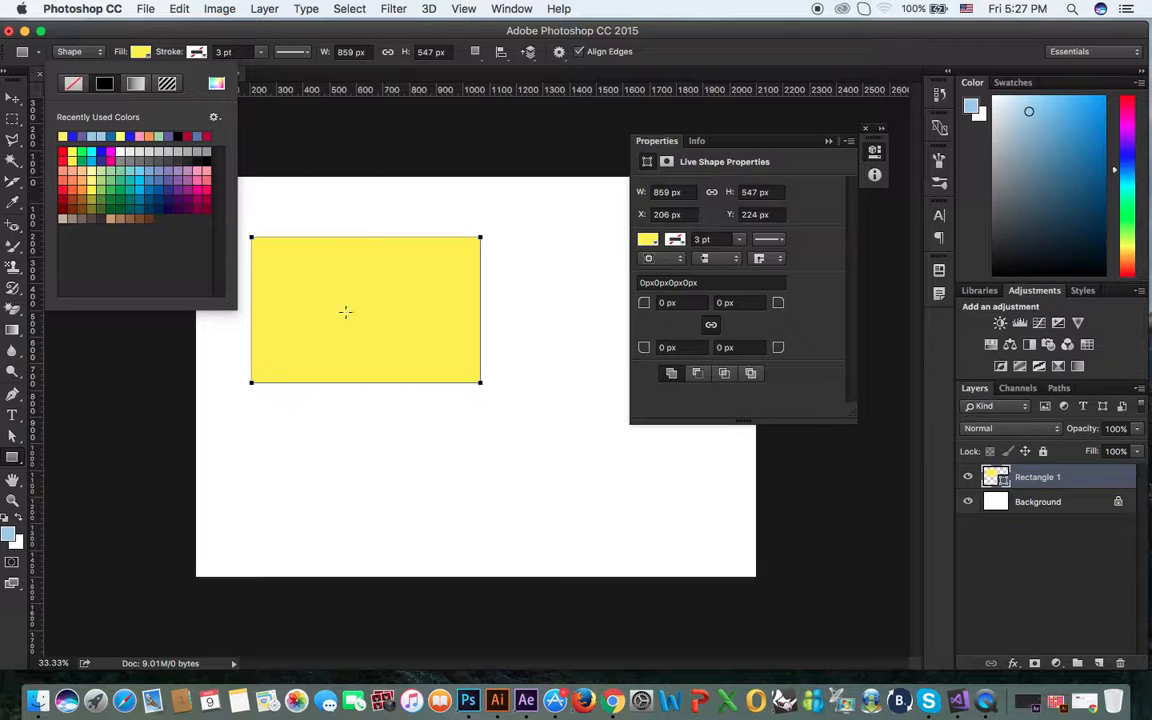
Give the rectangle a black stroke and thicken it to 10.96 pt
{"action": "left_click", "coordinate": [198, 52]}
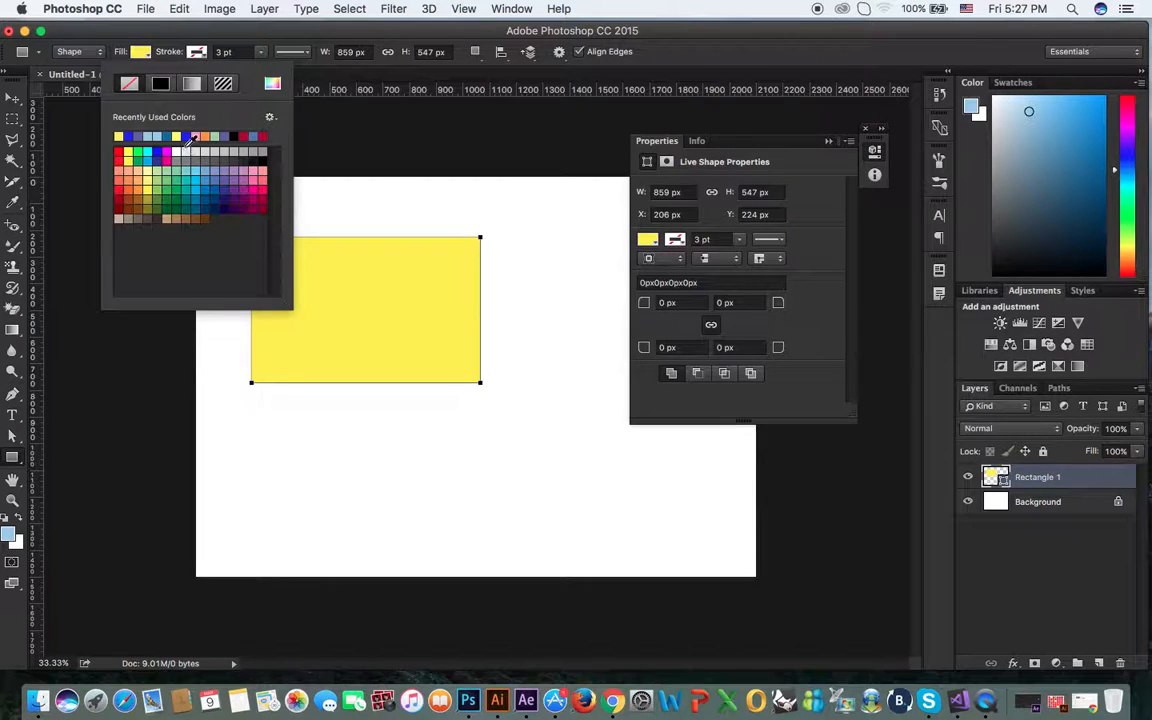
{"action": "left_click", "coordinate": [260, 154]}
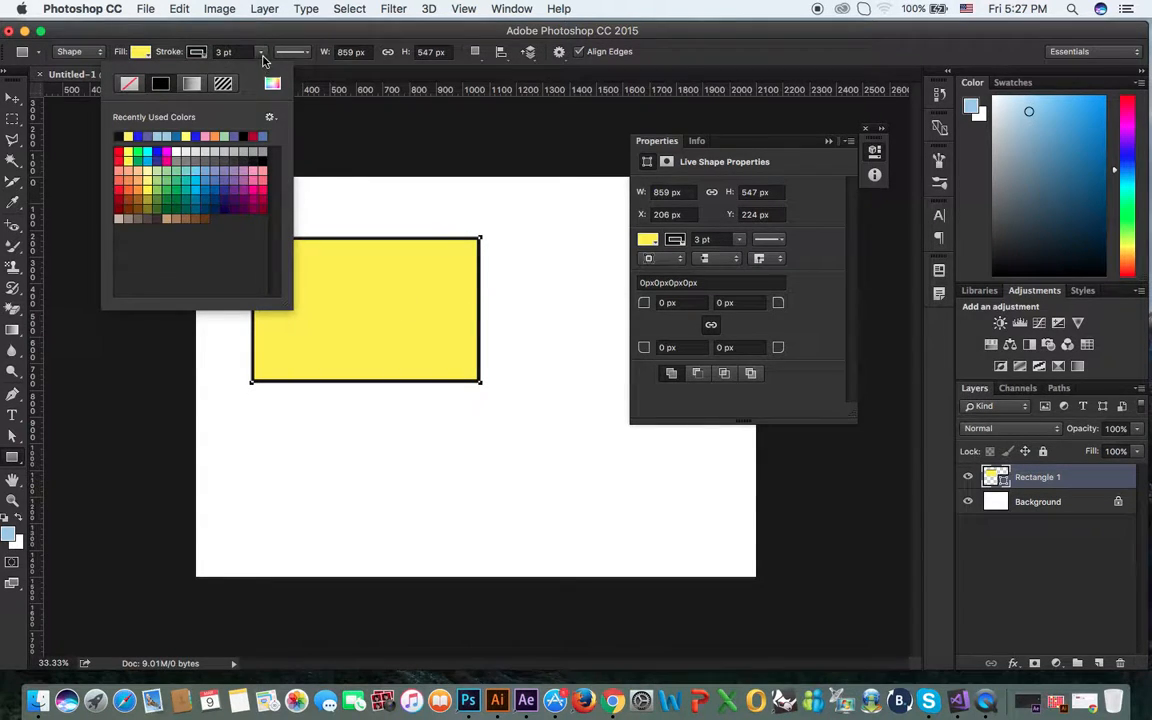
{"action": "left_click", "coordinate": [261, 53]}
{"action": "left_click_drag", "start_coordinate": [265, 75], "coordinate": [275, 75]}
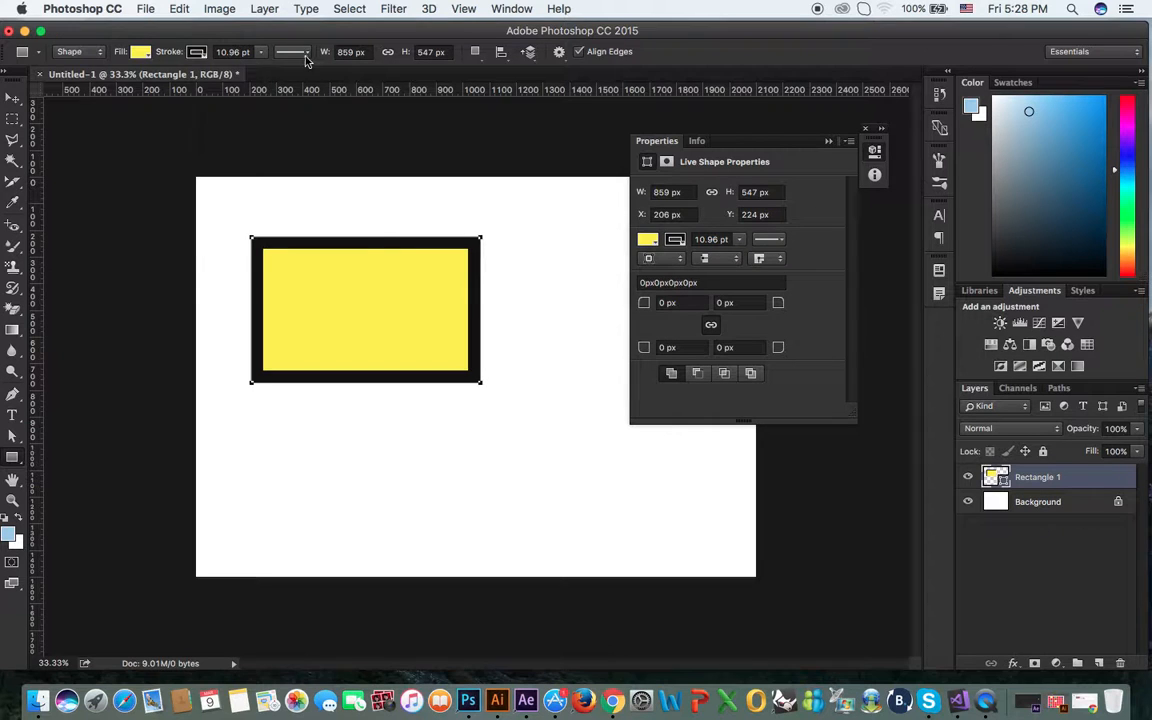
Try the dashed and dotted line styles on the rectangle's stroke and return it to a solid line
{"action": "left_click", "coordinate": [305, 52]}
{"action": "left_click", "coordinate": [307, 136]}
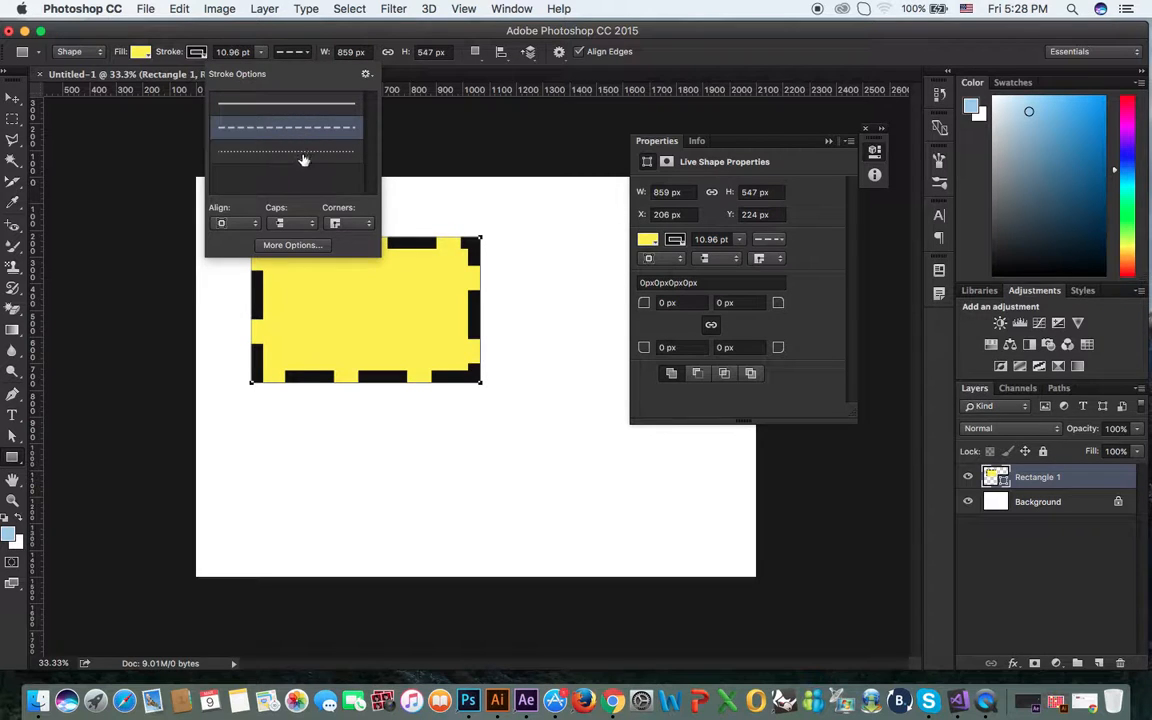
{"action": "left_click", "coordinate": [304, 155]}
{"action": "left_click", "coordinate": [335, 127]}
{"action": "left_click", "coordinate": [310, 104]}
{"action": "left_click", "coordinate": [338, 149]}
{"action": "left_click", "coordinate": [337, 106]}
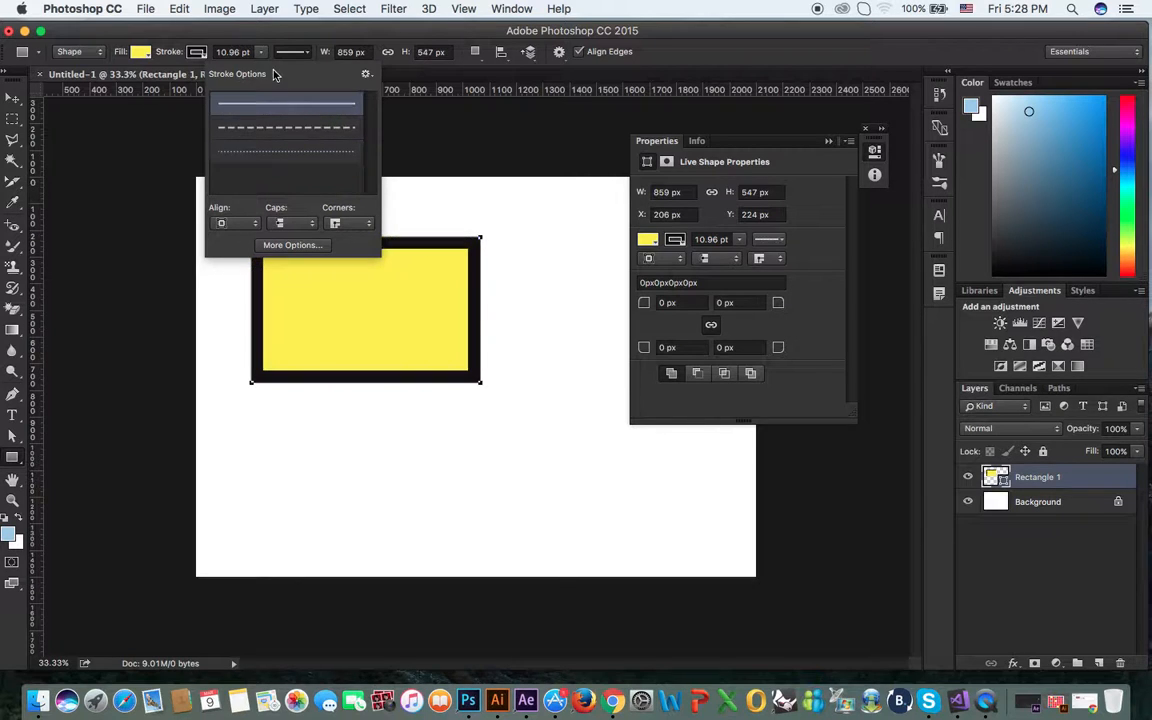
Thin the rectangle's stroke to 1.74 pt
{"action": "left_click", "coordinate": [249, 65]}
{"action": "left_click", "coordinate": [249, 62]}
{"action": "left_click", "coordinate": [260, 53]}
{"action": "left_click_drag", "start_coordinate": [262, 70], "coordinate": [251, 72]}
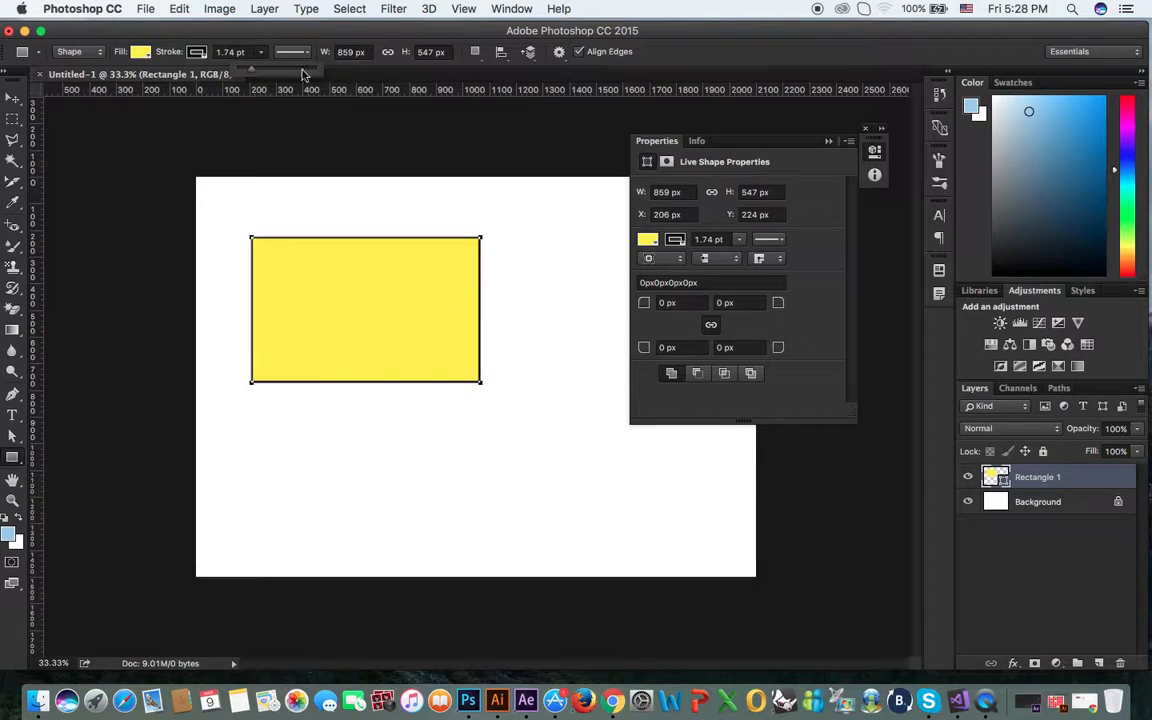
{"action": "left_click", "coordinate": [774, 46]}
Change the rectangle's fill to a gradient, trying a multicolour preset before choosing the copper one
{"action": "left_click", "coordinate": [139, 52]}
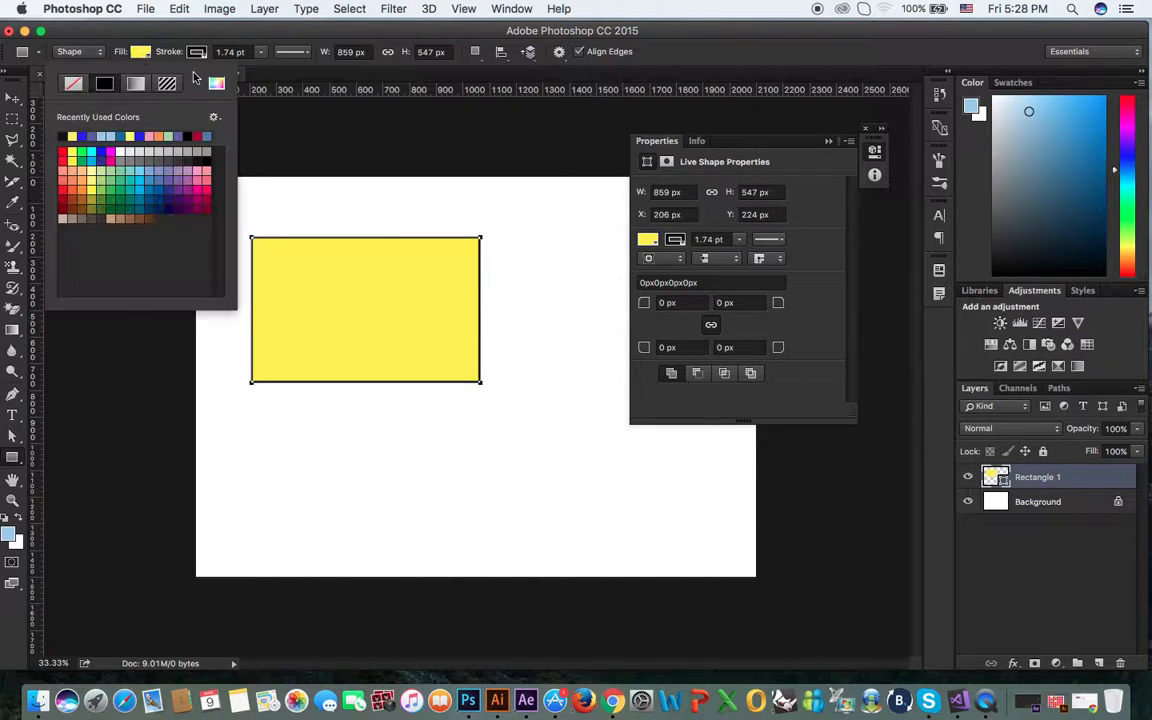
{"action": "left_click", "coordinate": [136, 84]}
{"action": "left_click", "coordinate": [122, 170]}
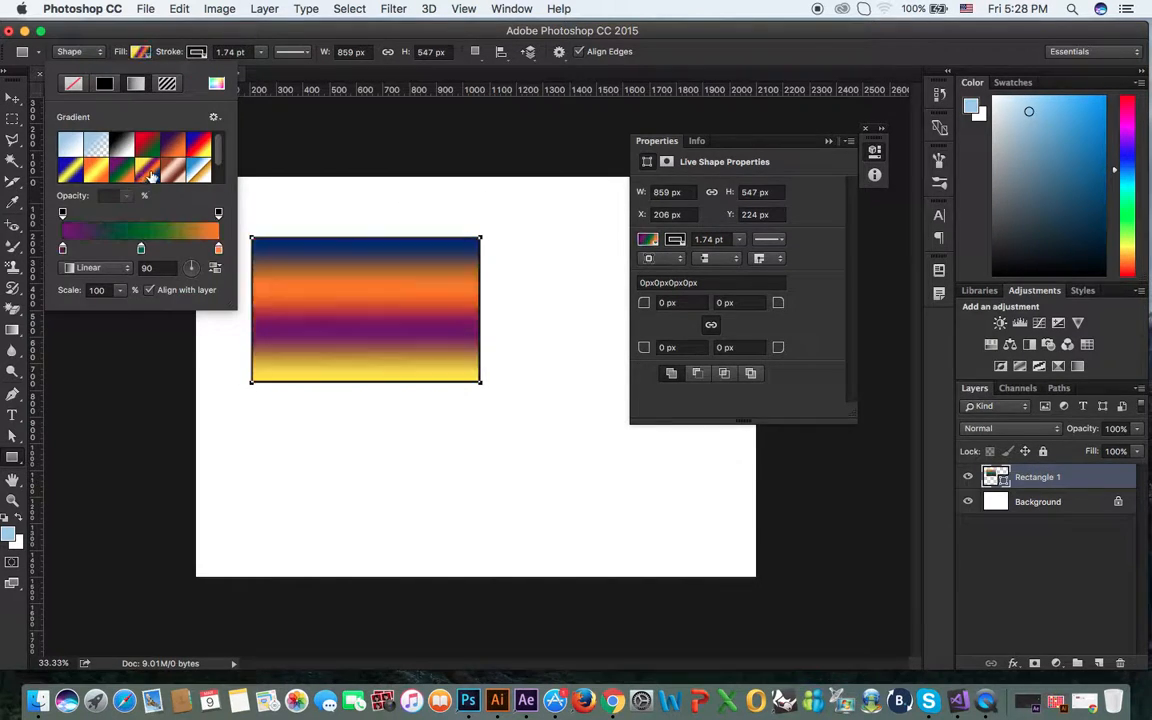
{"action": "left_click", "coordinate": [170, 177]}
Try the Radial, Angle and Reflected styles on the copper gradient fill and set it to Diamond
{"action": "left_click", "coordinate": [97, 268]}
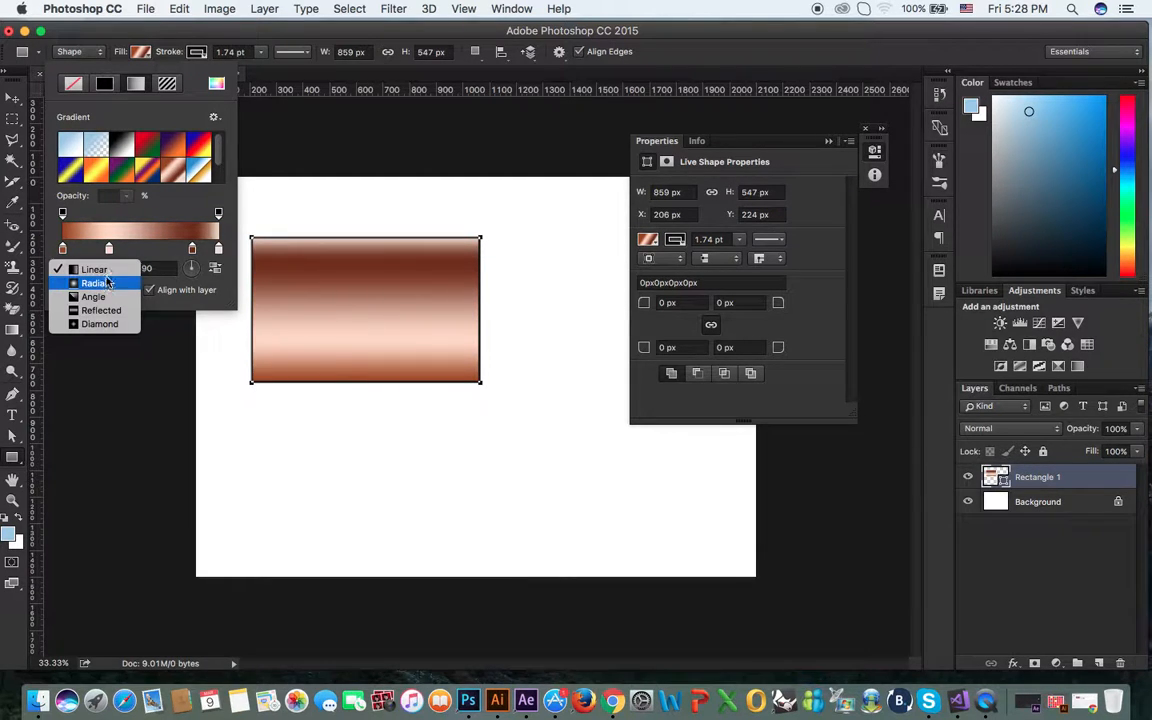
{"action": "left_click", "coordinate": [106, 285]}
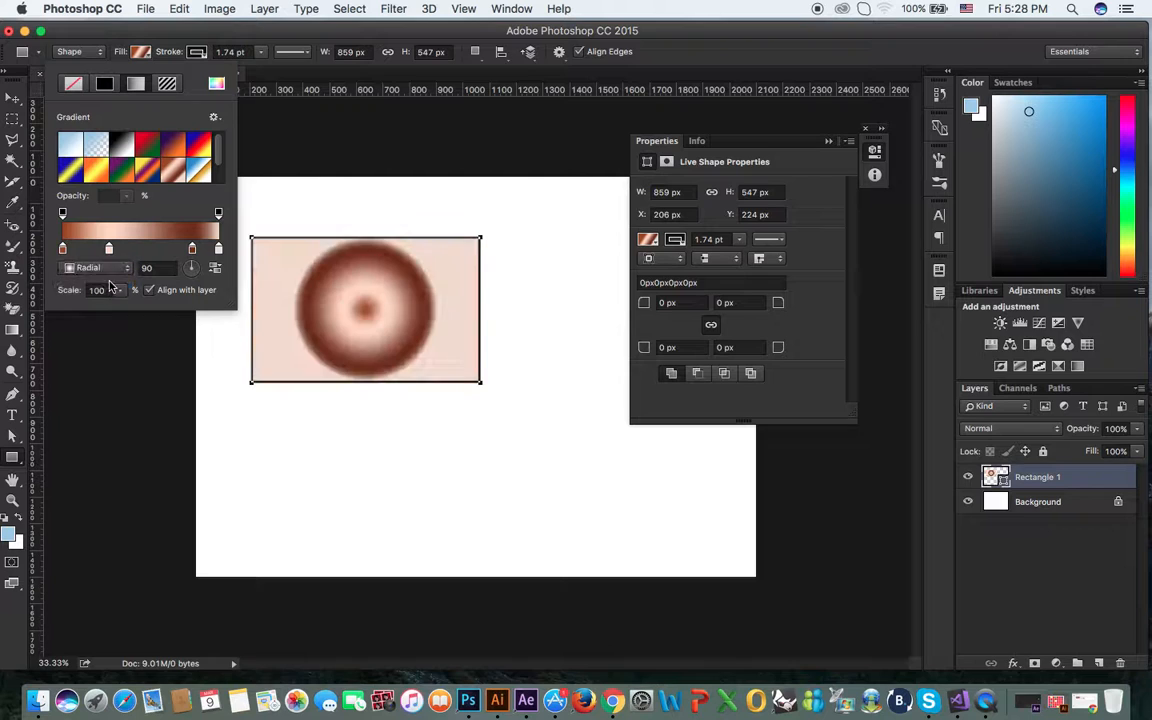
{"action": "left_click", "coordinate": [113, 271]}
{"action": "left_click", "coordinate": [105, 283]}
{"action": "left_click", "coordinate": [108, 270]}
{"action": "left_click", "coordinate": [101, 283]}
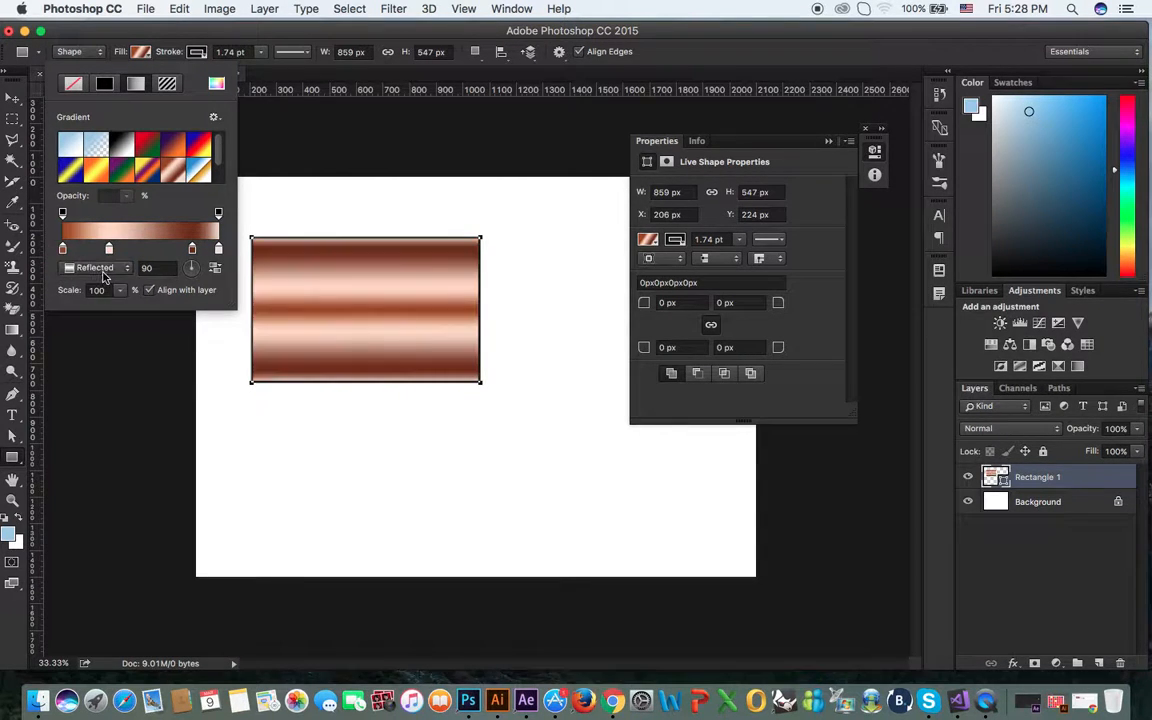
{"action": "left_click", "coordinate": [100, 269]}
{"action": "left_click", "coordinate": [100, 284]}
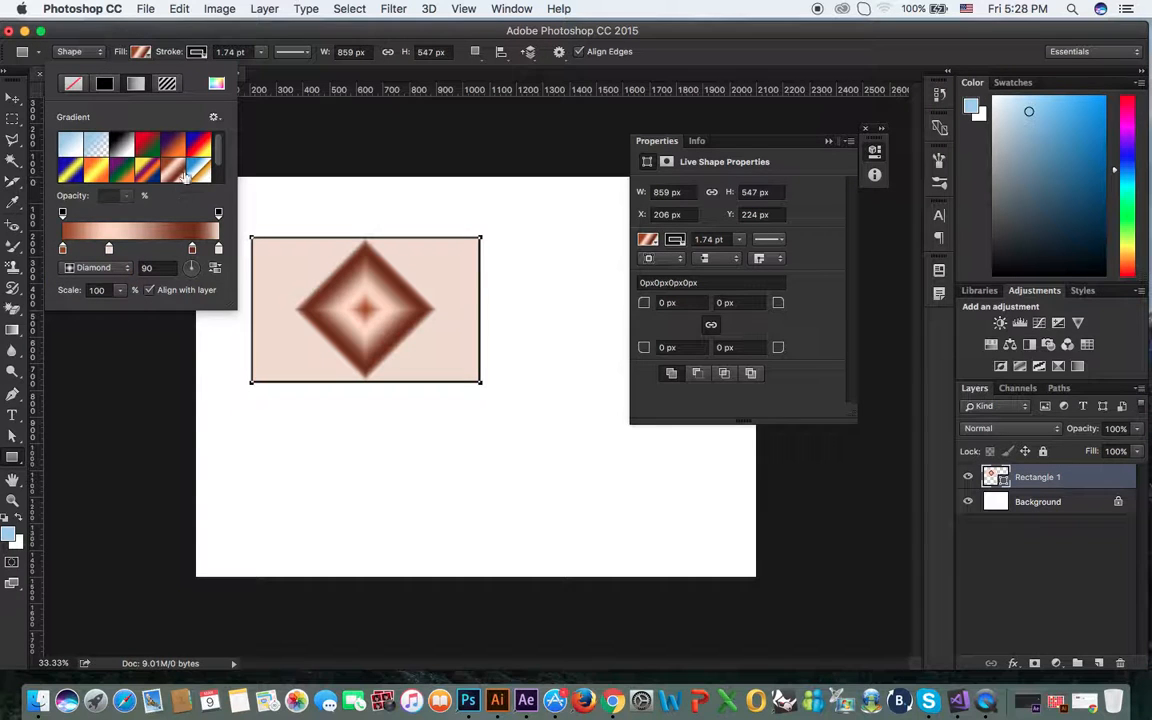
Change the rectangle's fill to a pattern, trying several swatches and settling on the teal-blue one
{"action": "left_click", "coordinate": [167, 84]}
{"action": "left_click", "coordinate": [172, 198]}
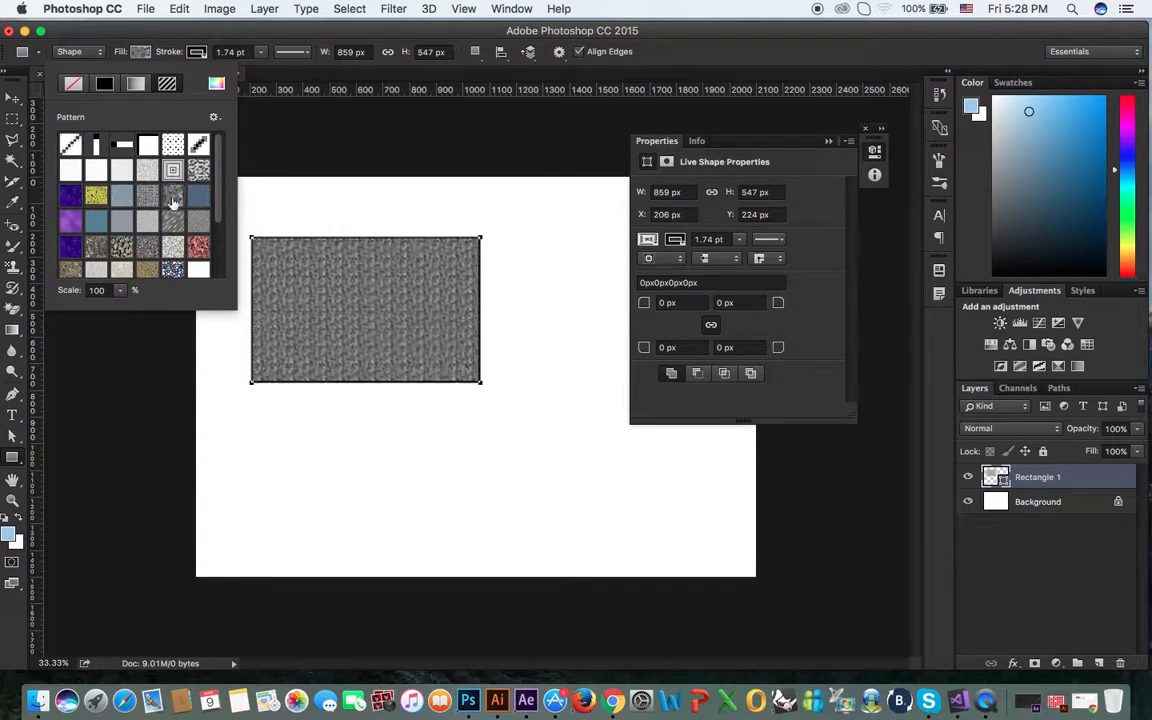
{"action": "left_click", "coordinate": [121, 195]}
{"action": "left_click", "coordinate": [96, 195]}
{"action": "left_click", "coordinate": [70, 220]}
{"action": "left_click", "coordinate": [90, 238]}
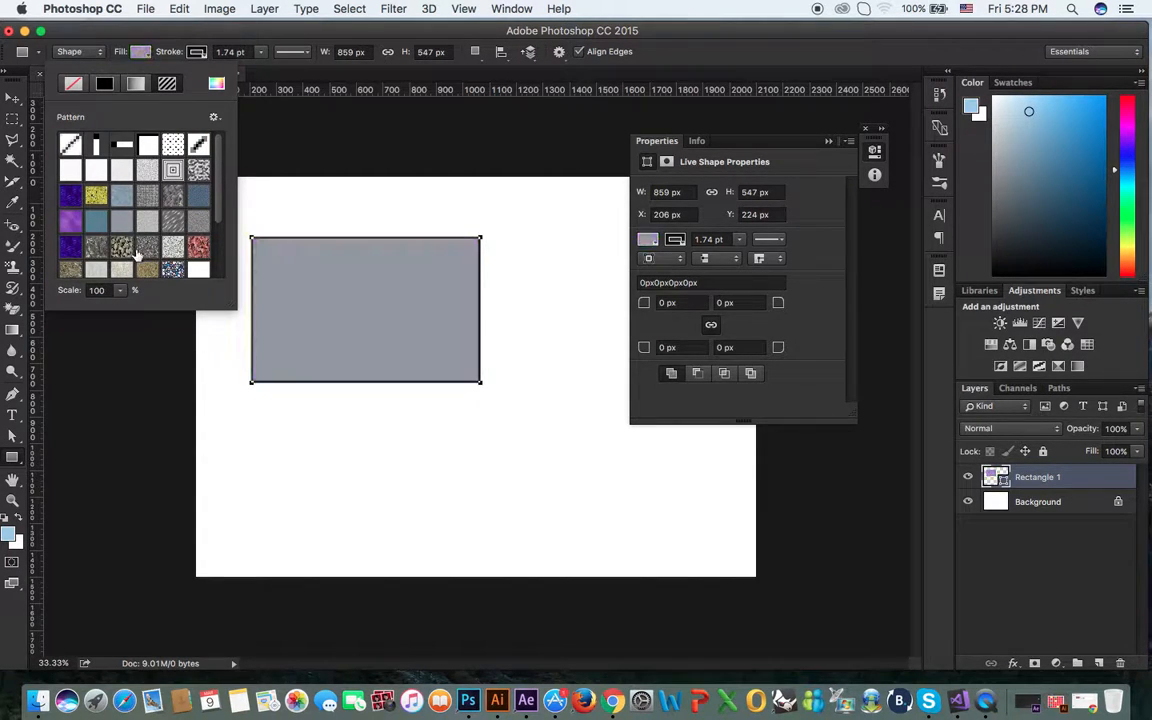
{"action": "left_click", "coordinate": [86, 224]}
{"action": "left_click", "coordinate": [91, 226]}
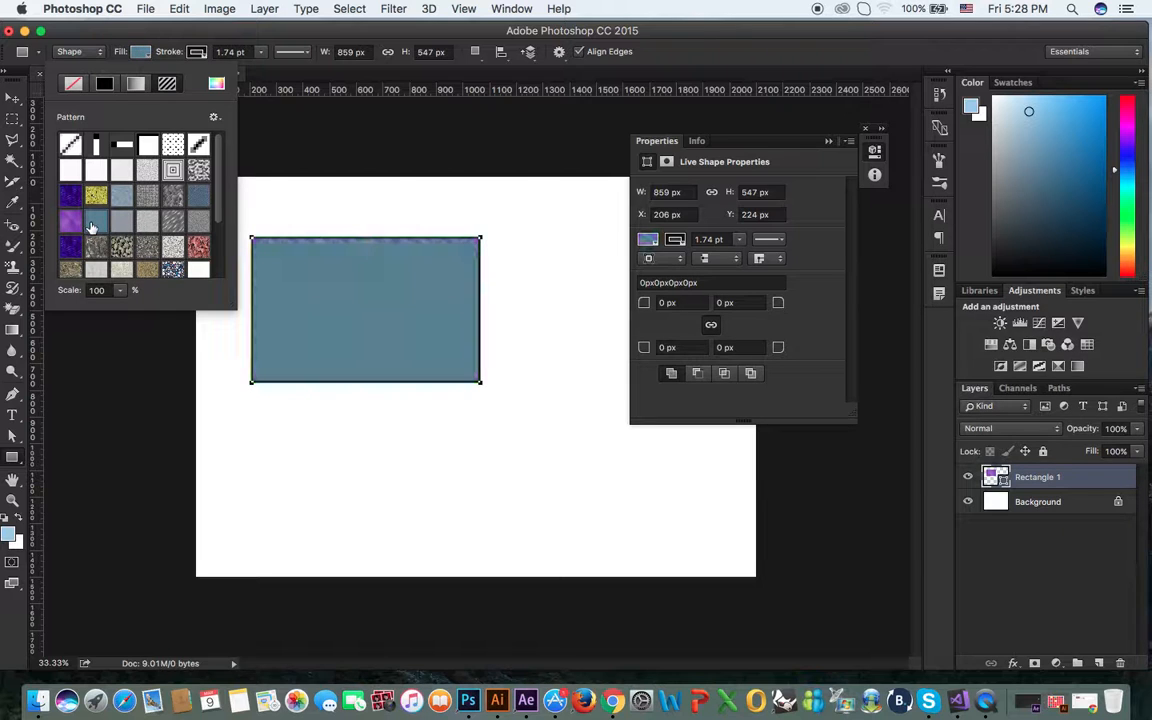
{"action": "left_click", "coordinate": [479, 28]}
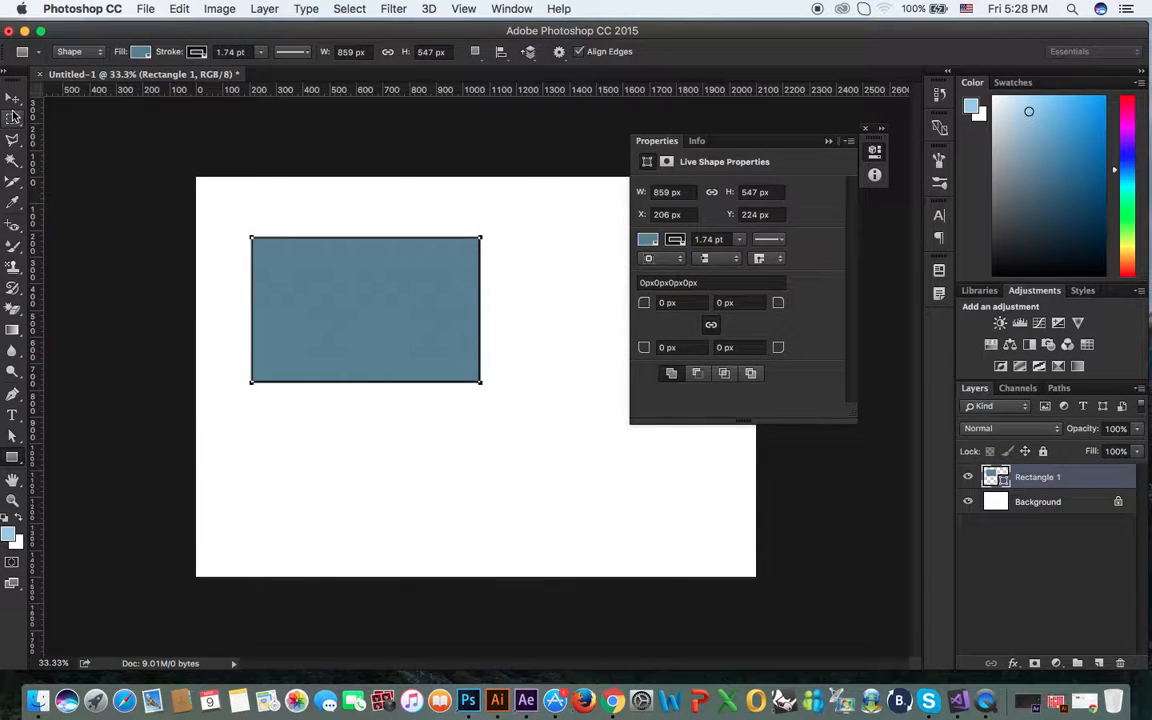
Move the rectangle up and left to about X 110 px, Y 68 px, remove its stroke and deselect it
{"action": "left_click", "coordinate": [12, 98]}
{"action": "left_click_drag", "start_coordinate": [418, 319], "coordinate": [392, 278]}
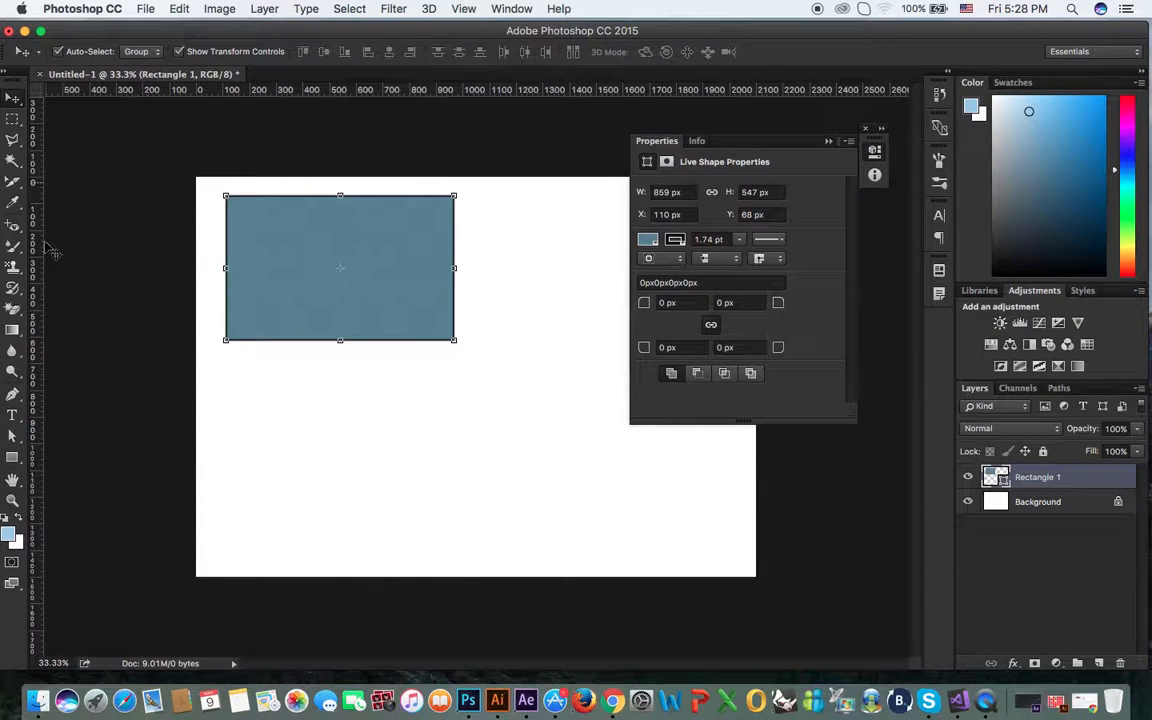
{"action": "left_click", "coordinate": [12, 457]}
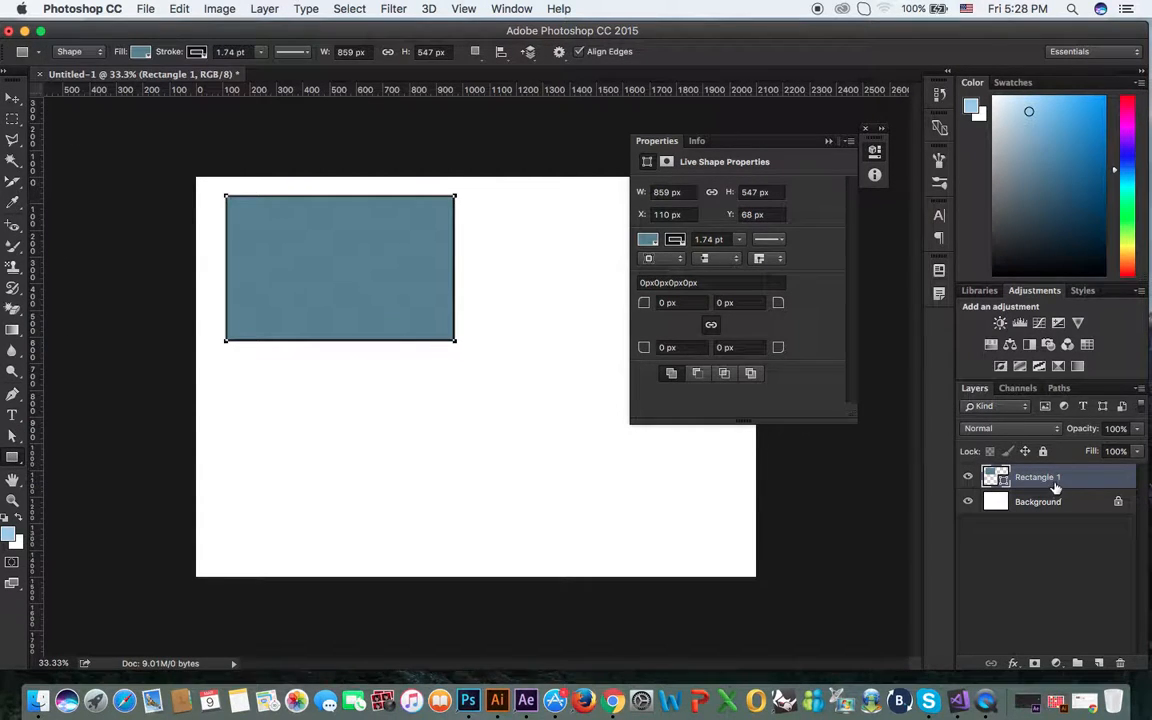
{"action": "left_click", "coordinate": [196, 52]}
{"action": "left_click", "coordinate": [128, 83]}
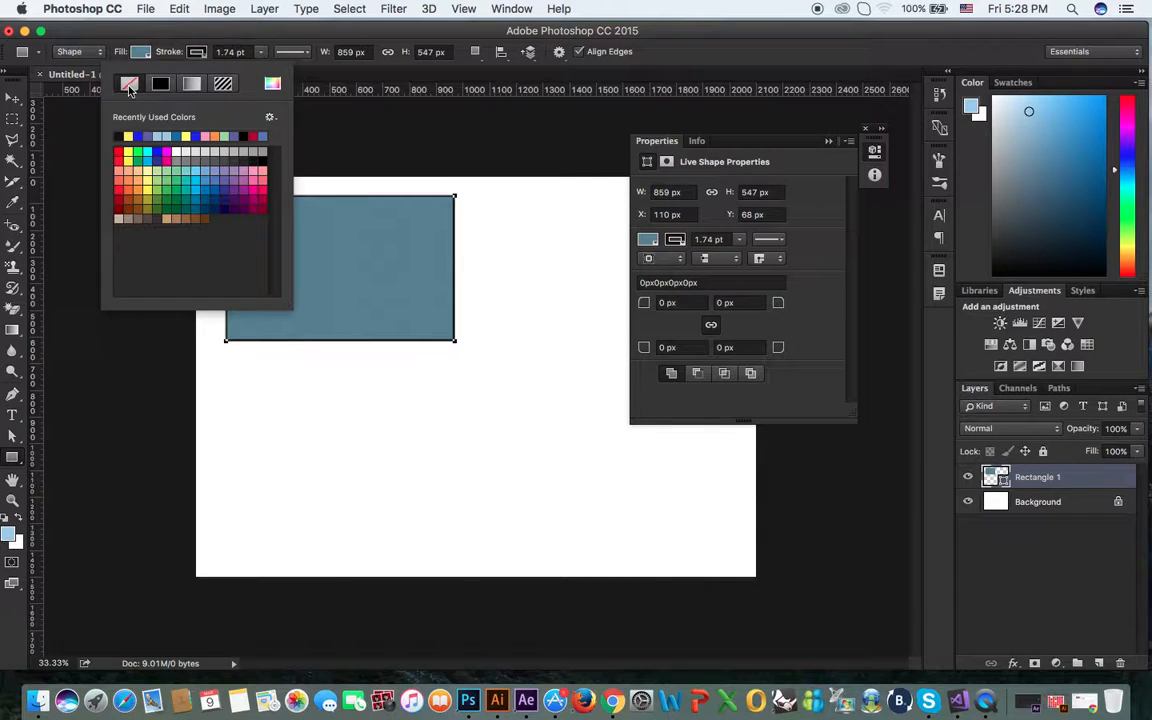
{"action": "left_click", "coordinate": [694, 45]}
{"action": "left_click", "coordinate": [12, 98]}
{"action": "left_click", "coordinate": [318, 406]}
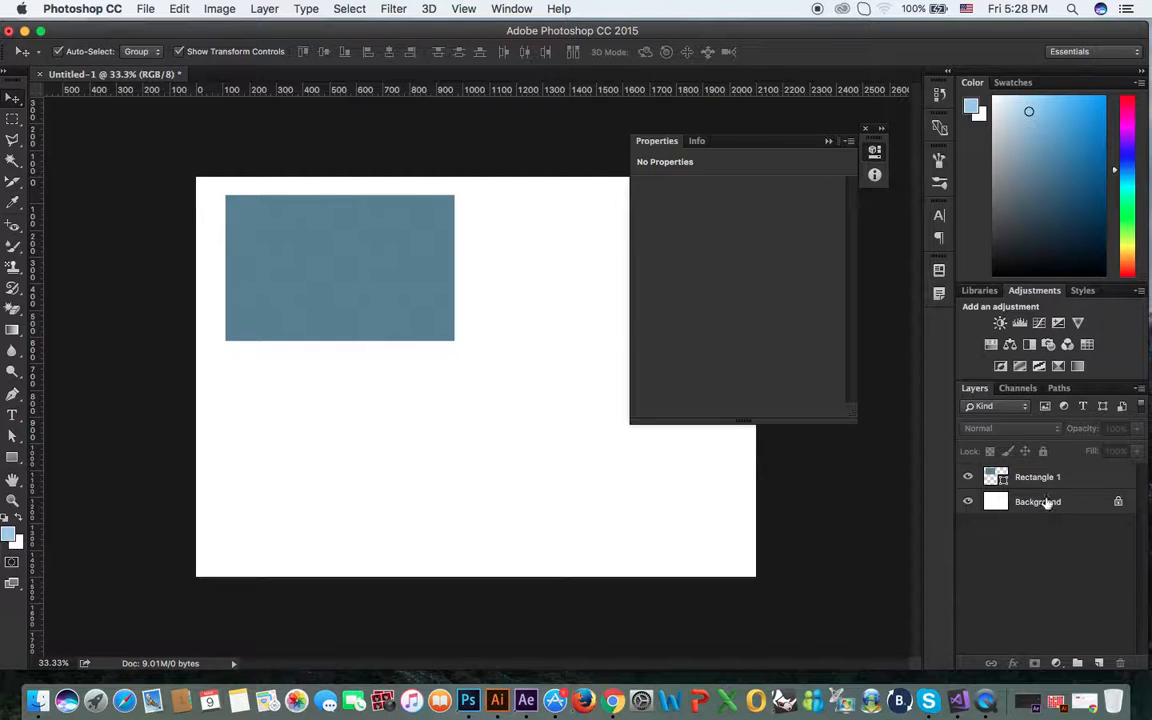
Draw a rounded rectangle about 442 × 442 px with a 10 px radius below the teal-blue rectangle
{"action": "left_click", "coordinate": [12, 457]}
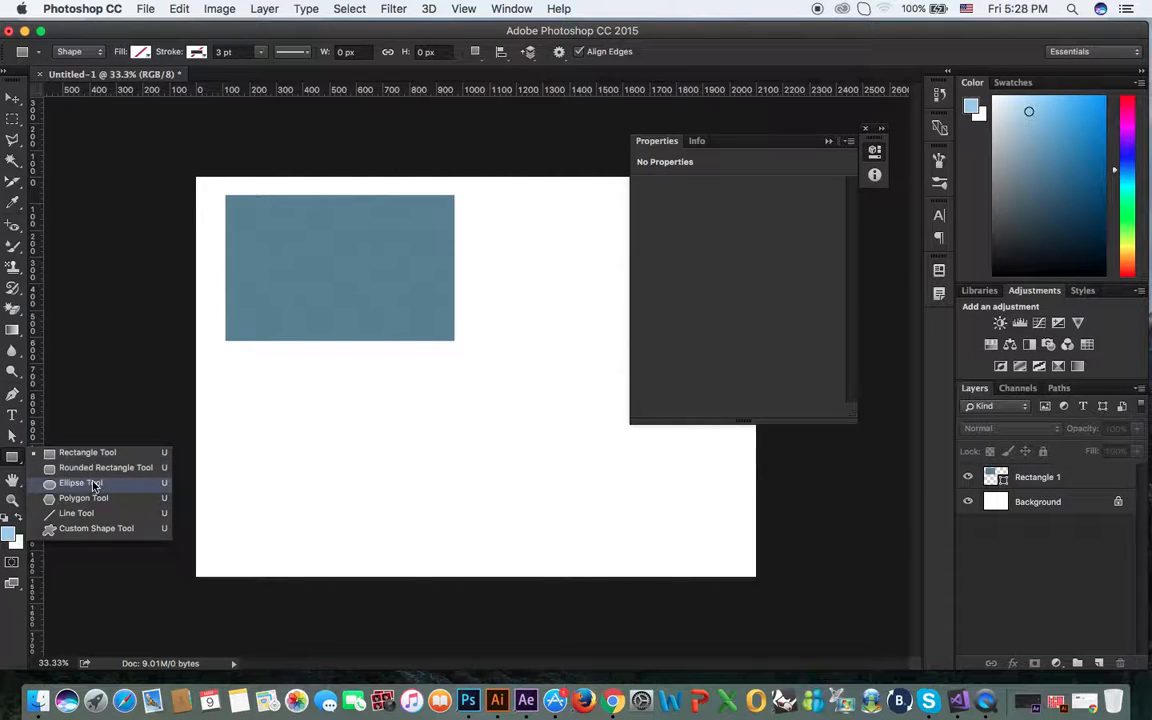
{"action": "left_click", "coordinate": [92, 467]}
{"action": "left_click_drag", "start_coordinate": [327, 393], "coordinate": [522, 509]}
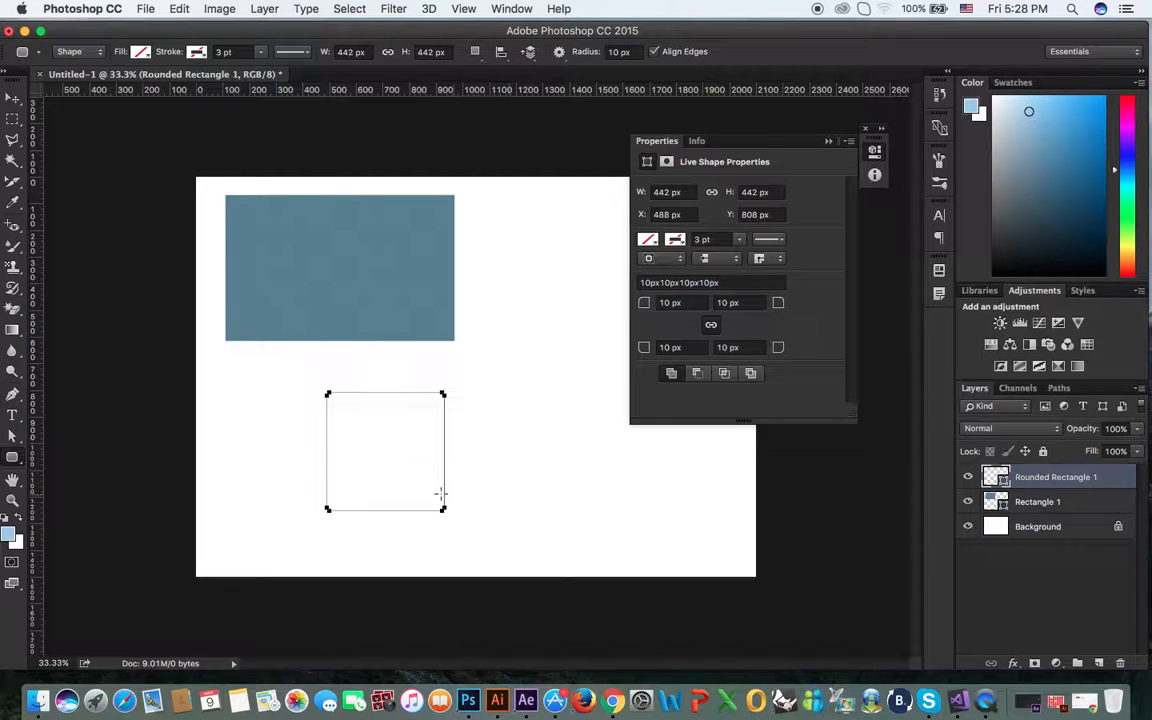
Fill the rounded rectangle with solid dark olive-yellow
{"action": "left_click", "coordinate": [140, 51]}
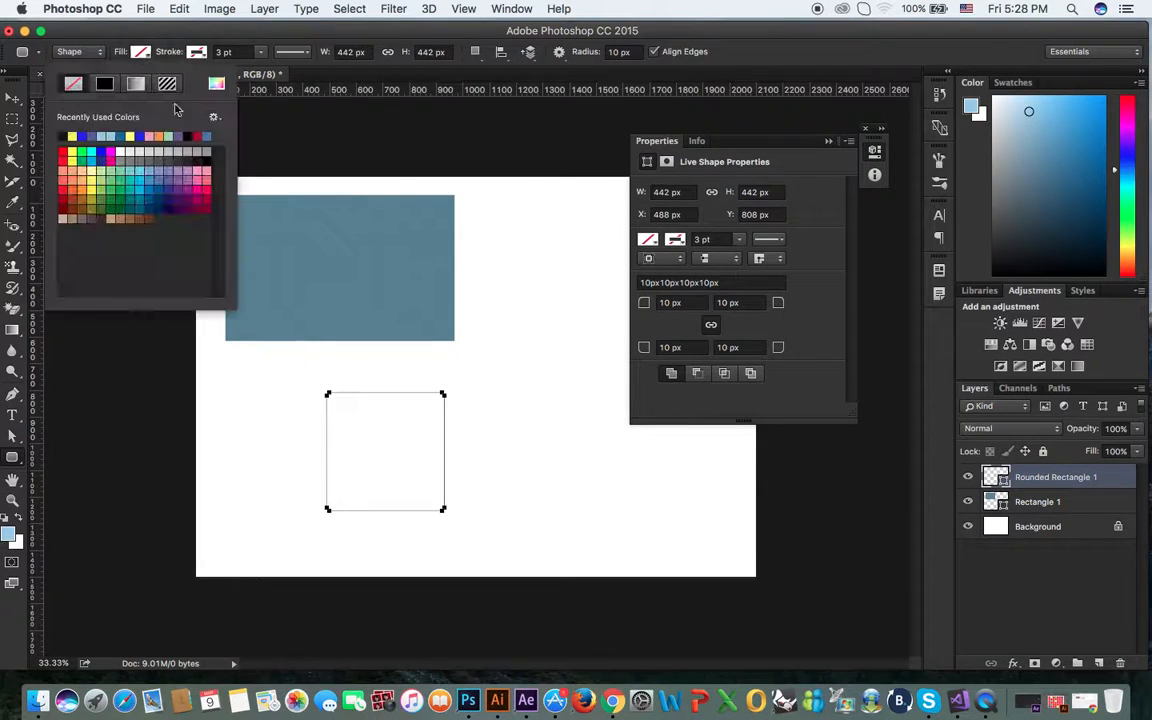
{"action": "left_click", "coordinate": [120, 160]}
{"action": "left_click", "coordinate": [90, 205]}
{"action": "left_click", "coordinate": [90, 200]}
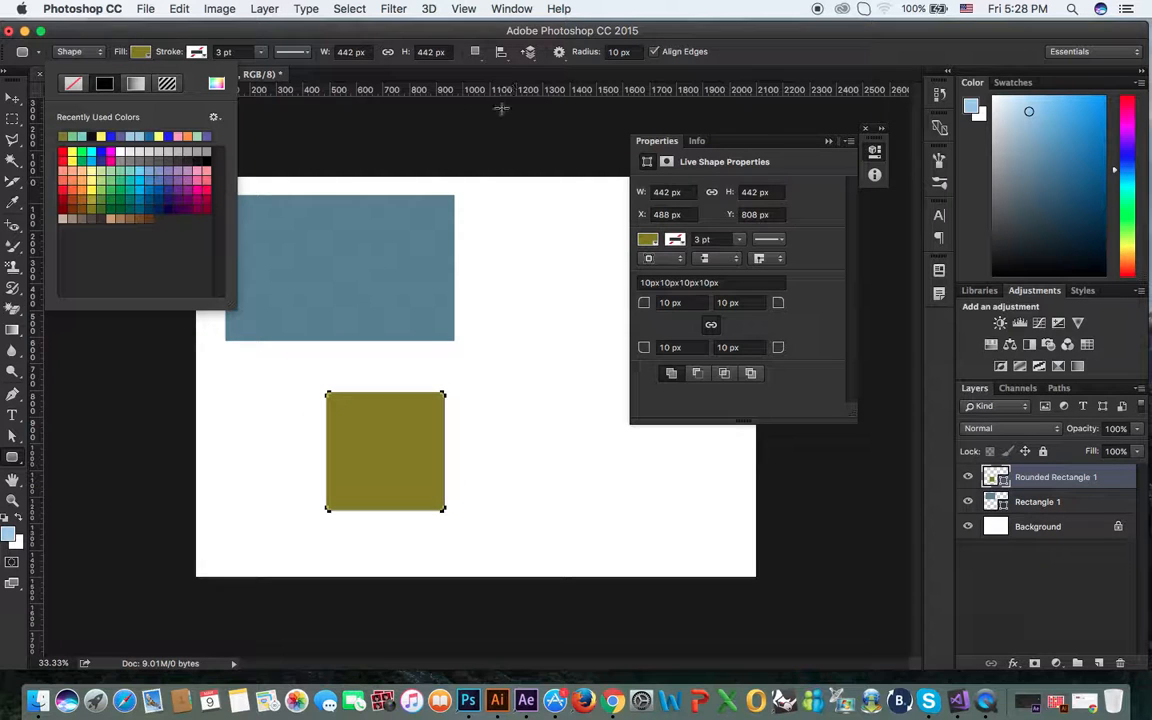
{"action": "left_click", "coordinate": [758, 77]}
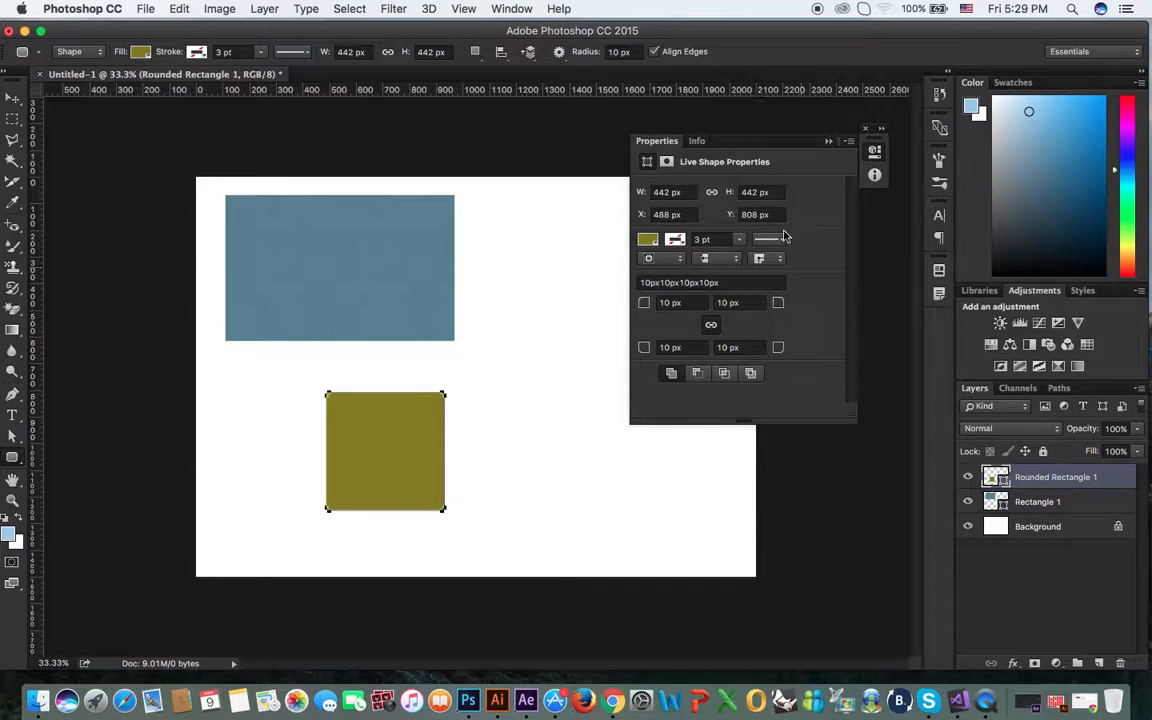
Set all corner radii of the rounded rectangle to 50 px, move it onto the teal-blue rectangle at about X 345, Y 120 px, and deselect
{"action": "left_click", "coordinate": [689, 302]}
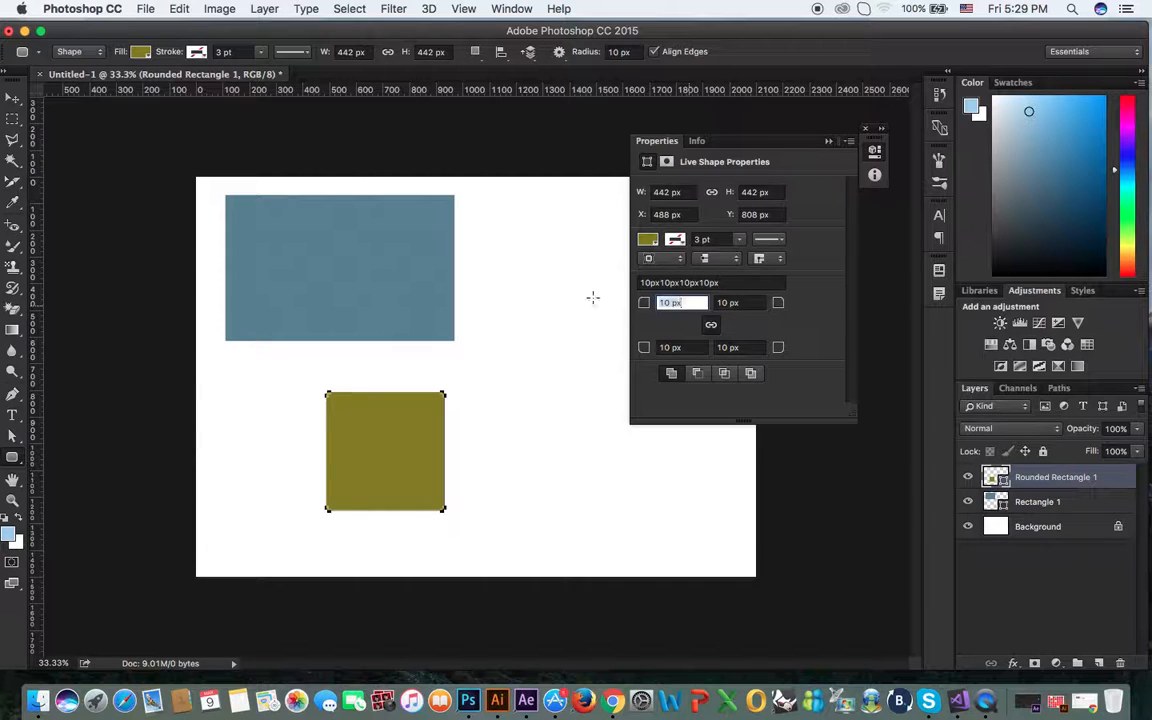
{"action": "type", "text": "50"}
{"action": "key", "text": "Tab"}
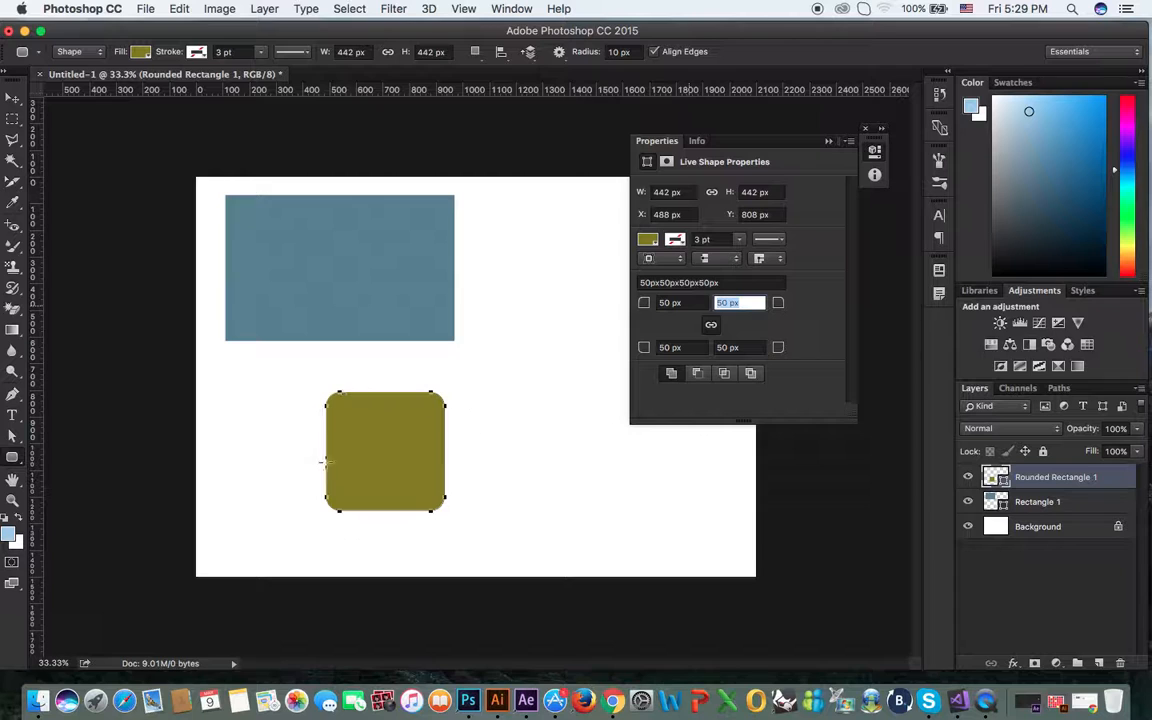
{"action": "left_click", "coordinate": [12, 98]}
{"action": "left_click_drag", "start_coordinate": [403, 437], "coordinate": [363, 250]}
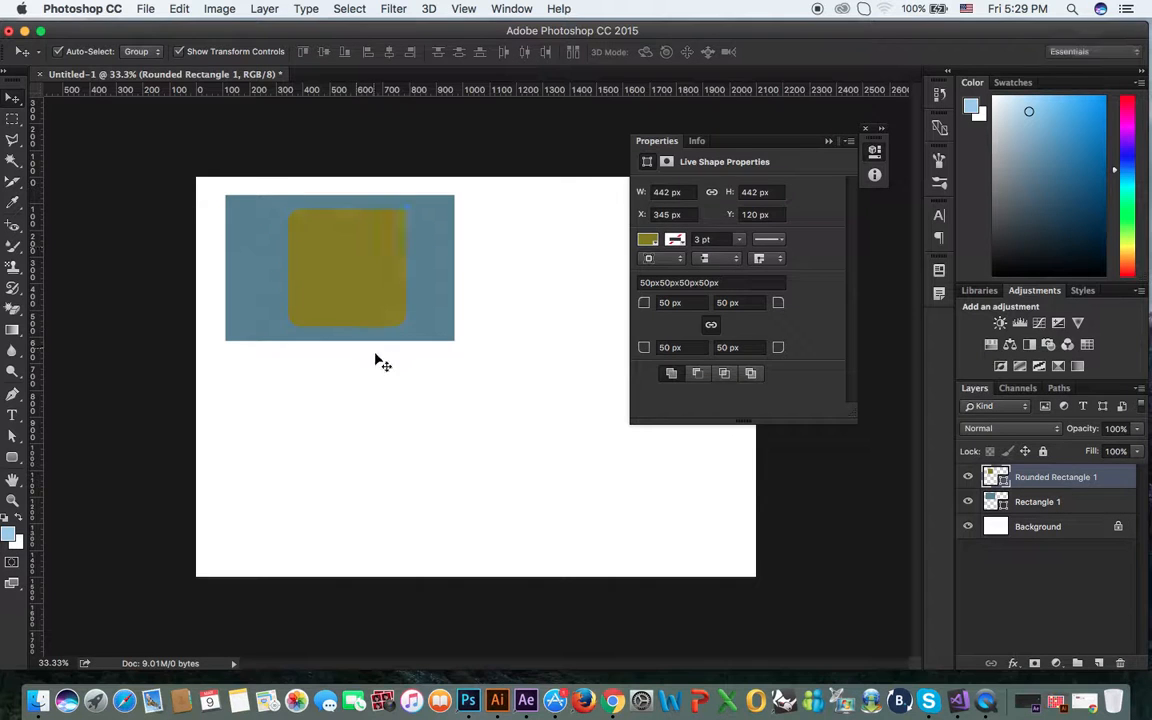
{"action": "left_click", "coordinate": [372, 355]}
Draw a circle about 542 × 542 px with the Ellipse tool below the teal-blue rectangle
{"action": "left_click_drag", "start_coordinate": [12, 457], "coordinate": [86, 444]}
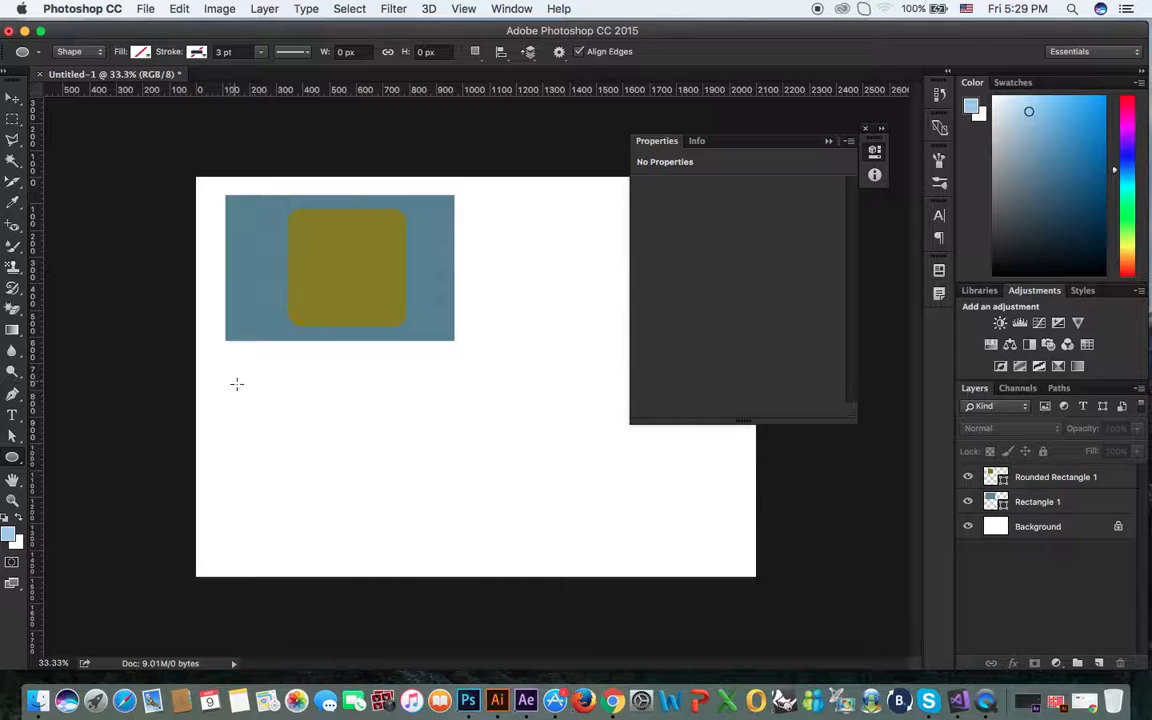
{"action": "left_click_drag", "start_coordinate": [252, 372], "coordinate": [432, 516]}
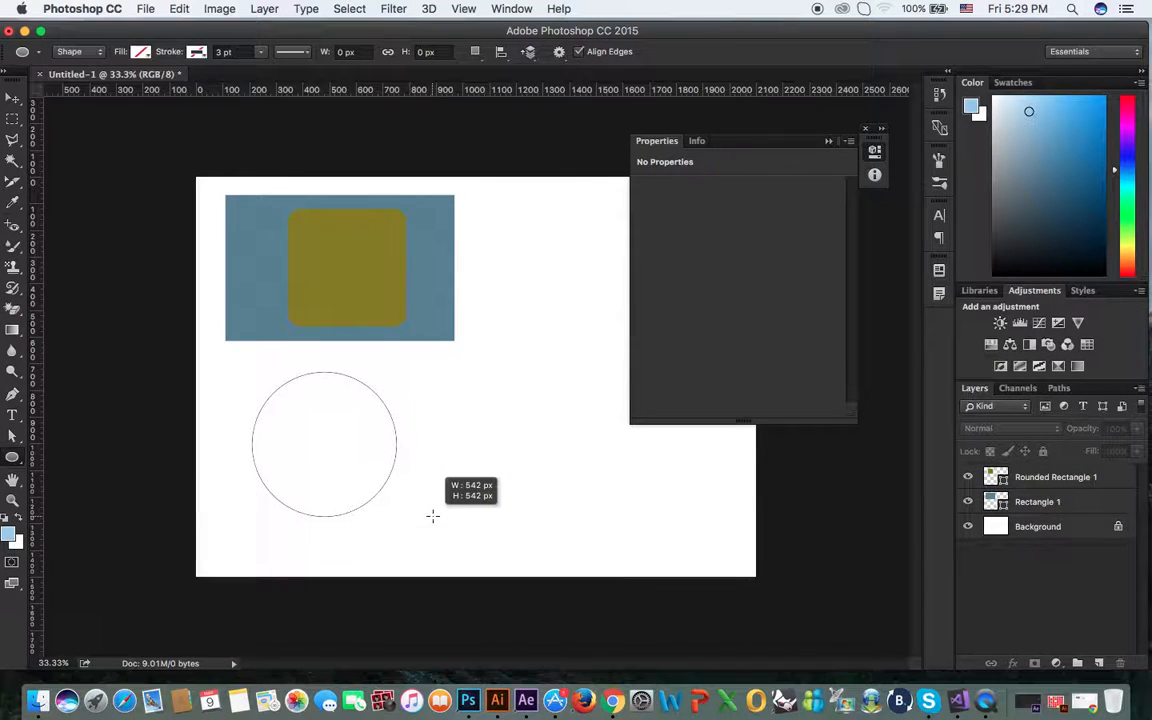
{"action": "left_click_drag", "start_coordinate": [432, 516], "coordinate": [432, 516]}
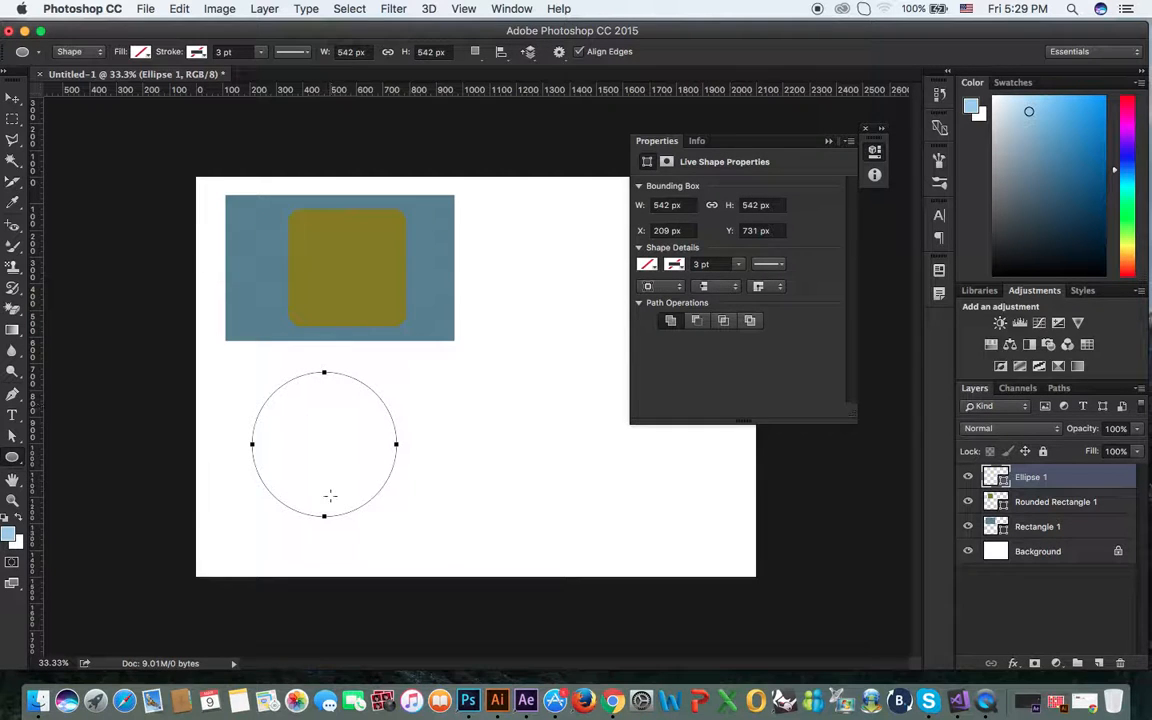
Fill the circle with the copper gradient preset and set the gradient style to Radial
{"action": "left_click", "coordinate": [139, 52]}
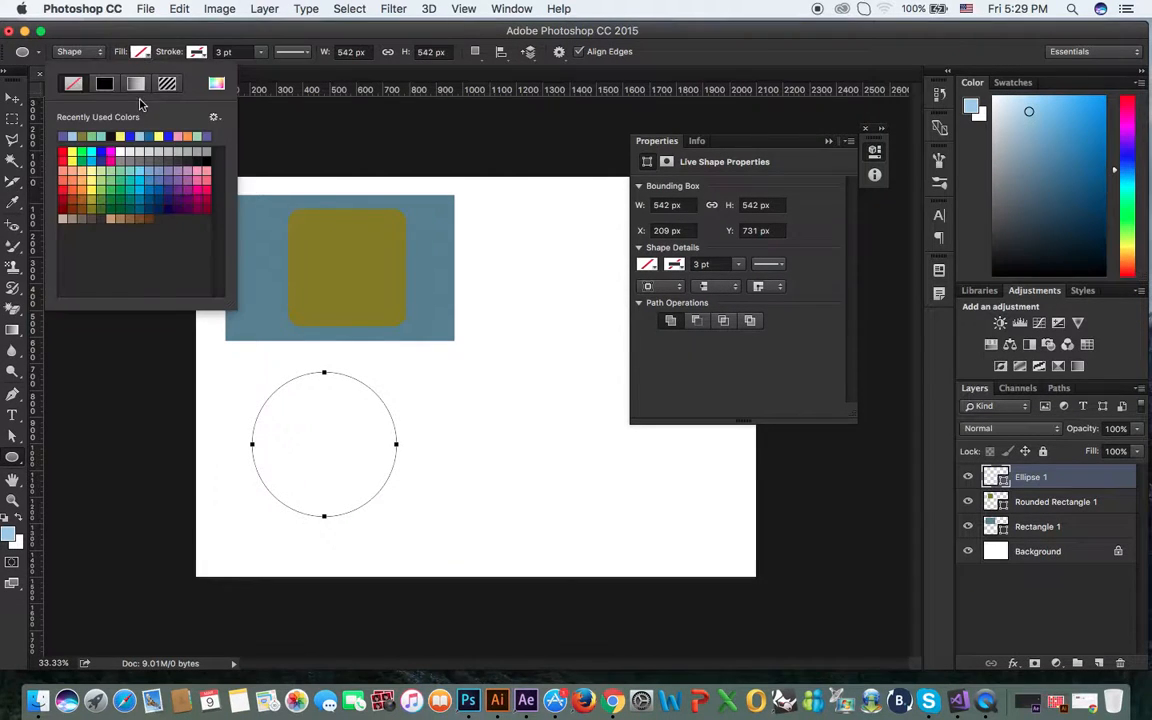
{"action": "left_click", "coordinate": [135, 83]}
{"action": "left_click", "coordinate": [172, 170]}
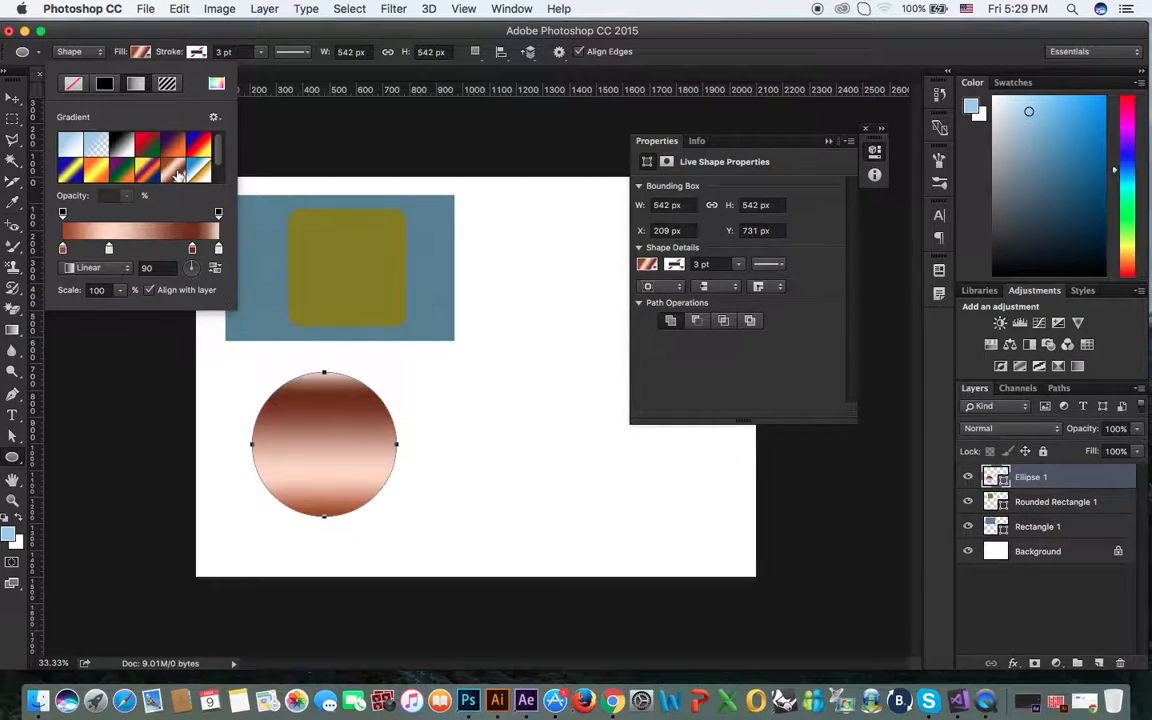
{"action": "left_click", "coordinate": [105, 267]}
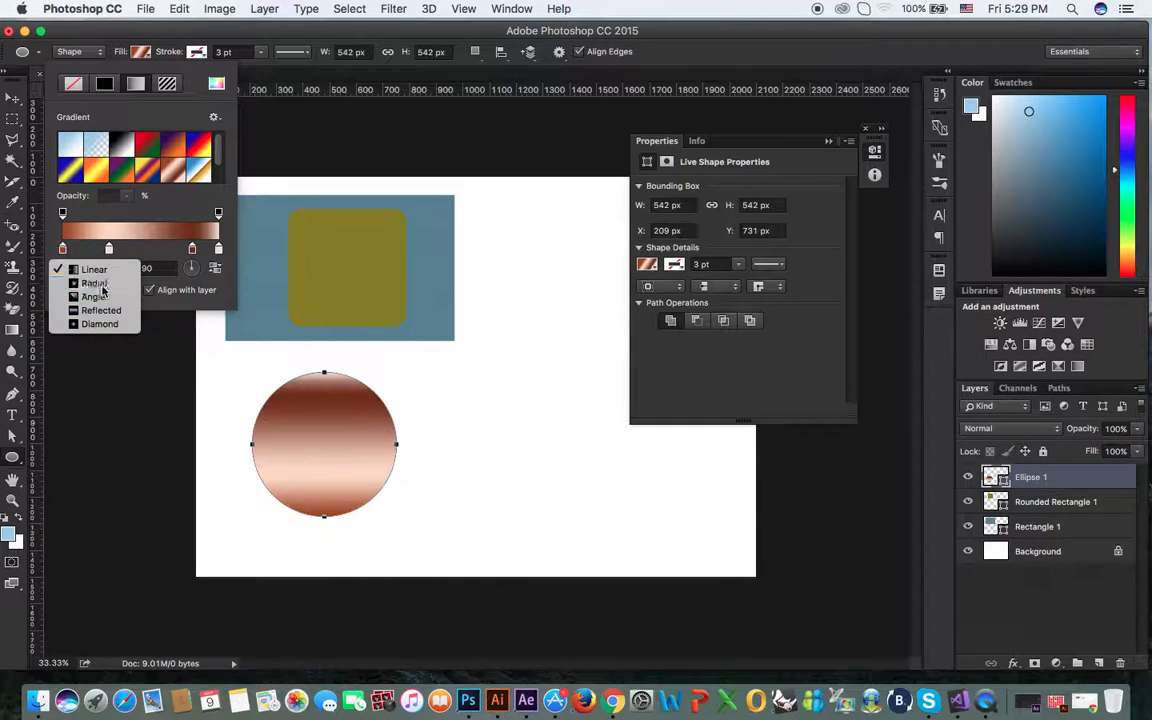
{"action": "left_click", "coordinate": [100, 283]}
{"action": "left_click", "coordinate": [520, 70]}
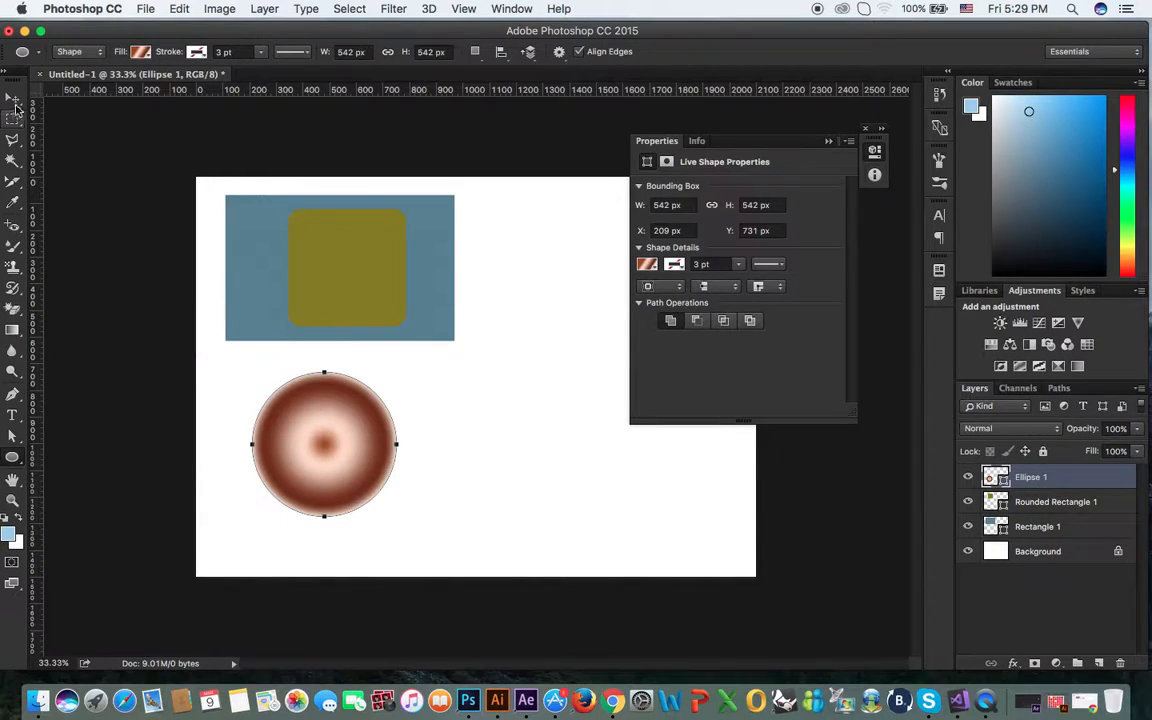
Move the circle to about X 295 px, Y 667 px beneath the rectangles and deselect it
{"action": "left_click", "coordinate": [12, 98]}
{"action": "mouse_move", "coordinate": [347, 442]}
{"action": "left_mouse_down"}
{"action": "mouse_move", "coordinate": [446, 478]}
{"action": "mouse_move", "coordinate": [467, 364]}
{"action": "mouse_move", "coordinate": [484, 438]}
{"action": "mouse_move", "coordinate": [330, 402]}
{"action": "mouse_move", "coordinate": [364, 431]}
{"action": "left_mouse_up"}
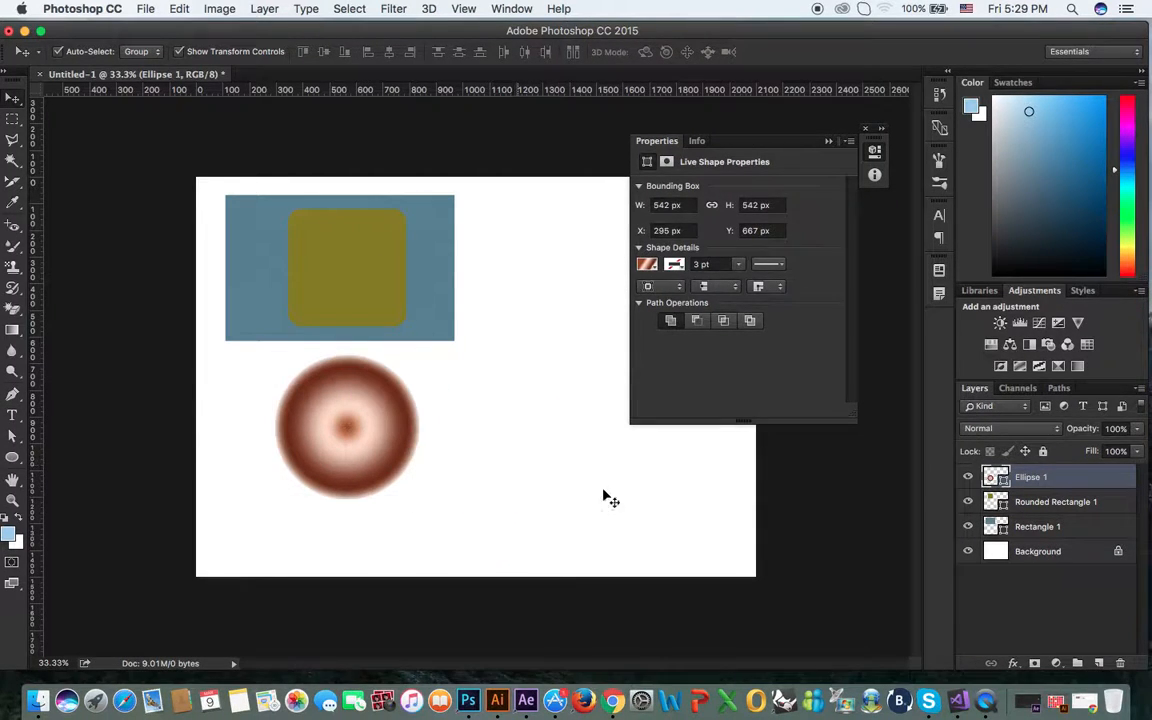
{"action": "left_click", "coordinate": [1046, 613]}
Draw a three-sided polygon about 533 × 463 px beside the teal-blue rectangle, with its base roughly horizontal
{"action": "left_click", "coordinate": [12, 457]}
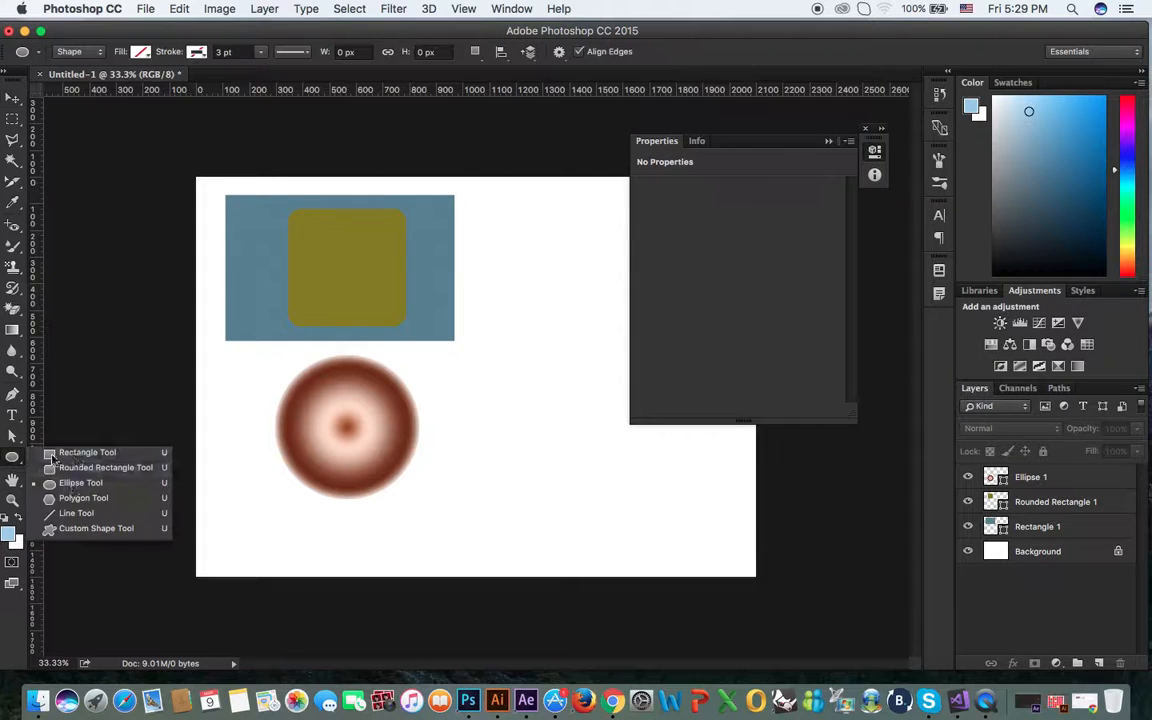
{"action": "left_click", "coordinate": [84, 498]}
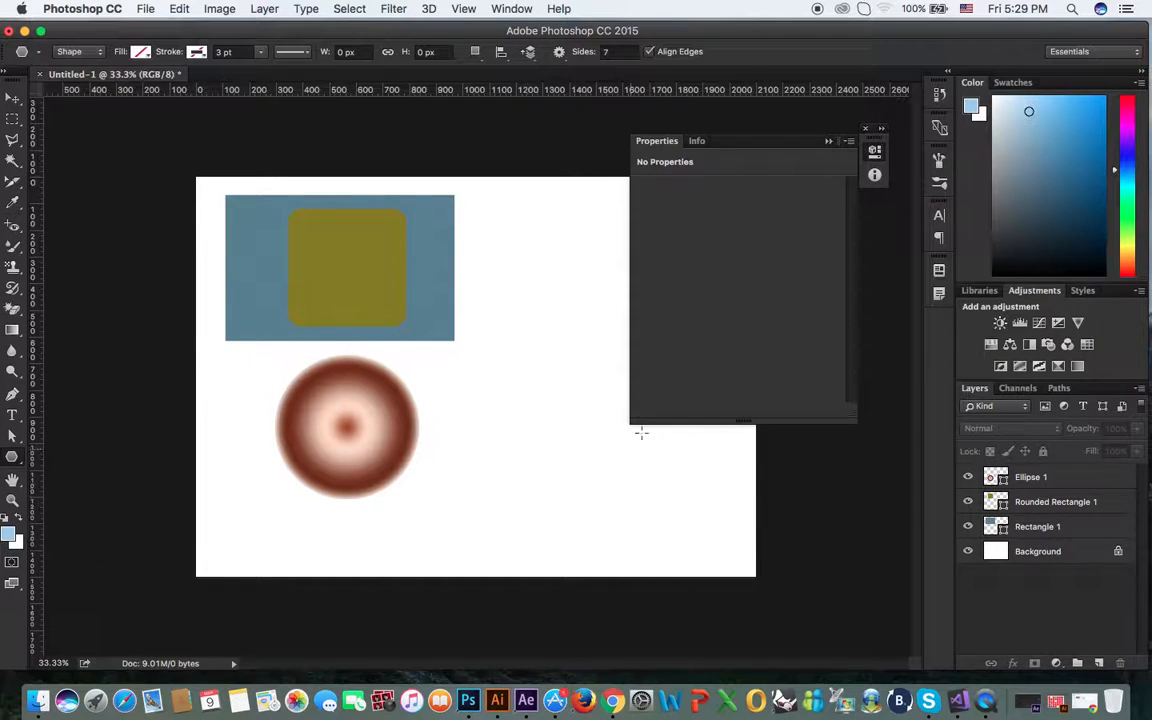
{"action": "left_click", "coordinate": [828, 141]}
{"action": "left_click", "coordinate": [606, 52]}
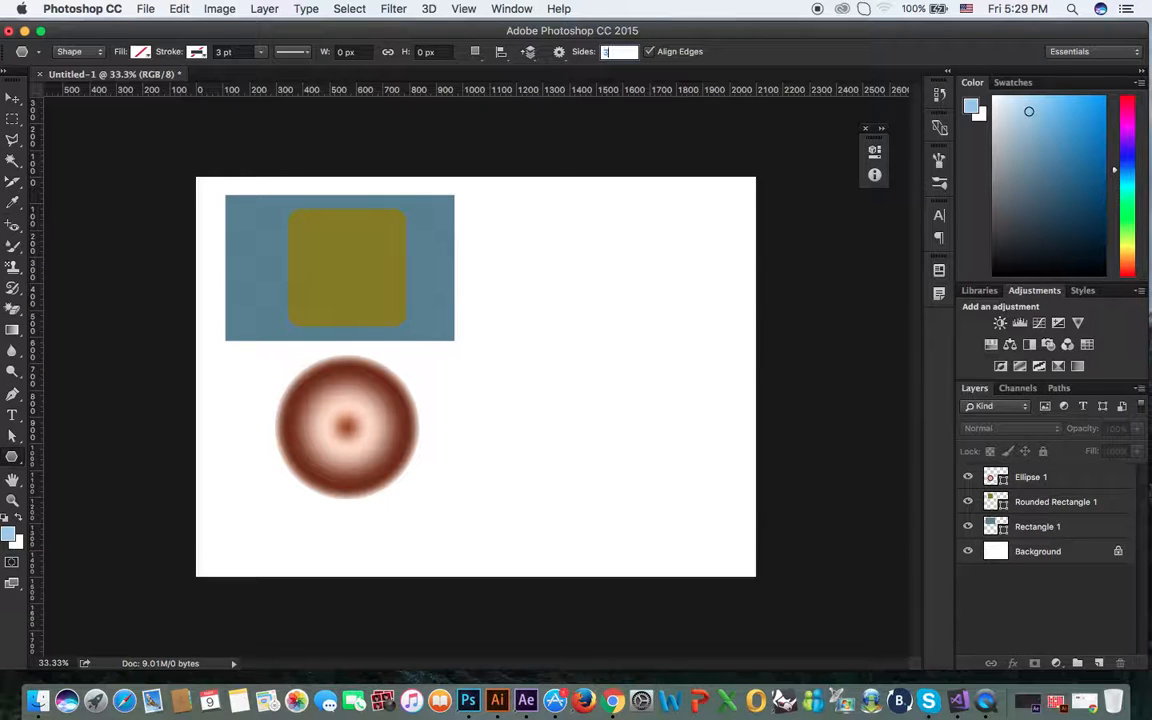
{"action": "type", "text": "3"}
{"action": "key", "text": "Return"}
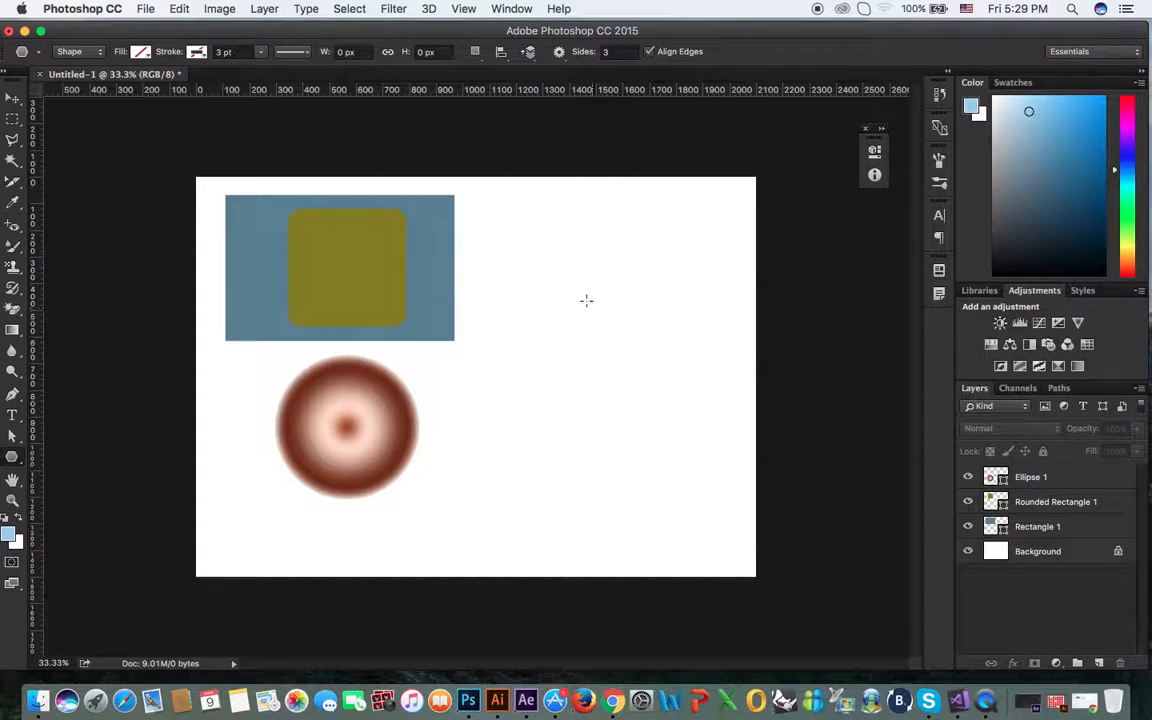
{"action": "left_click_drag", "start_coordinate": [586, 300], "coordinate": [658, 340]}
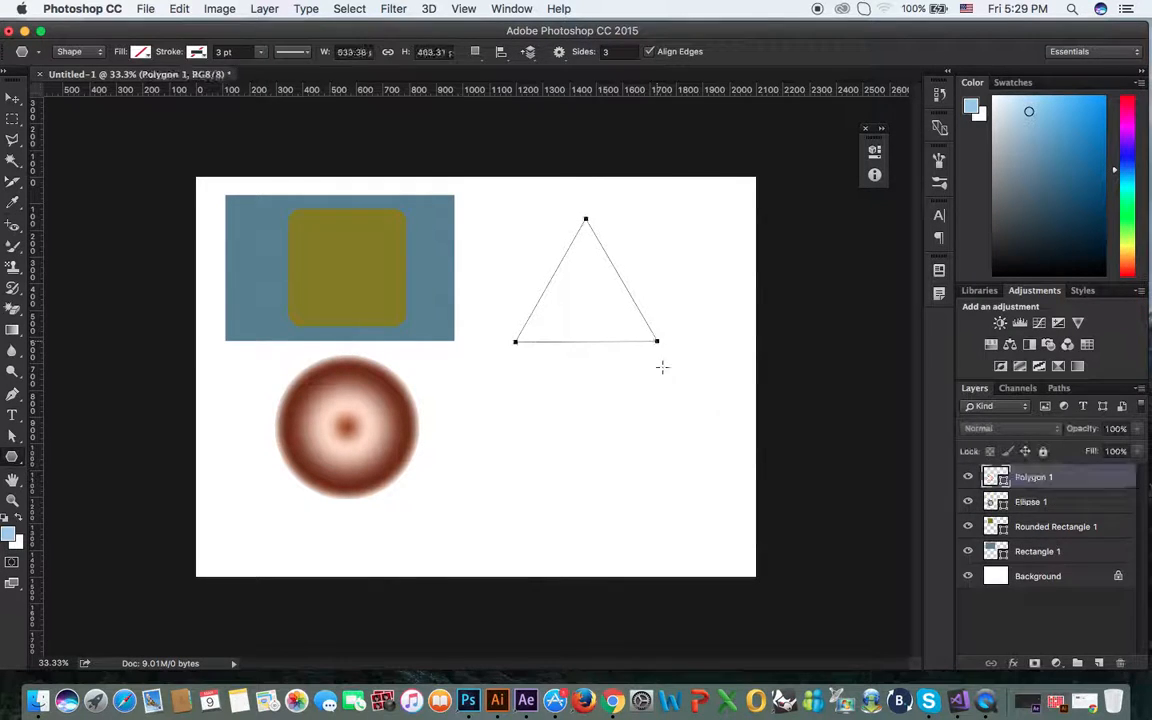
Fill the triangle with solid green and deselect it
{"action": "left_click", "coordinate": [140, 51]}
{"action": "left_click", "coordinate": [110, 167]}
{"action": "left_click", "coordinate": [438, 38]}
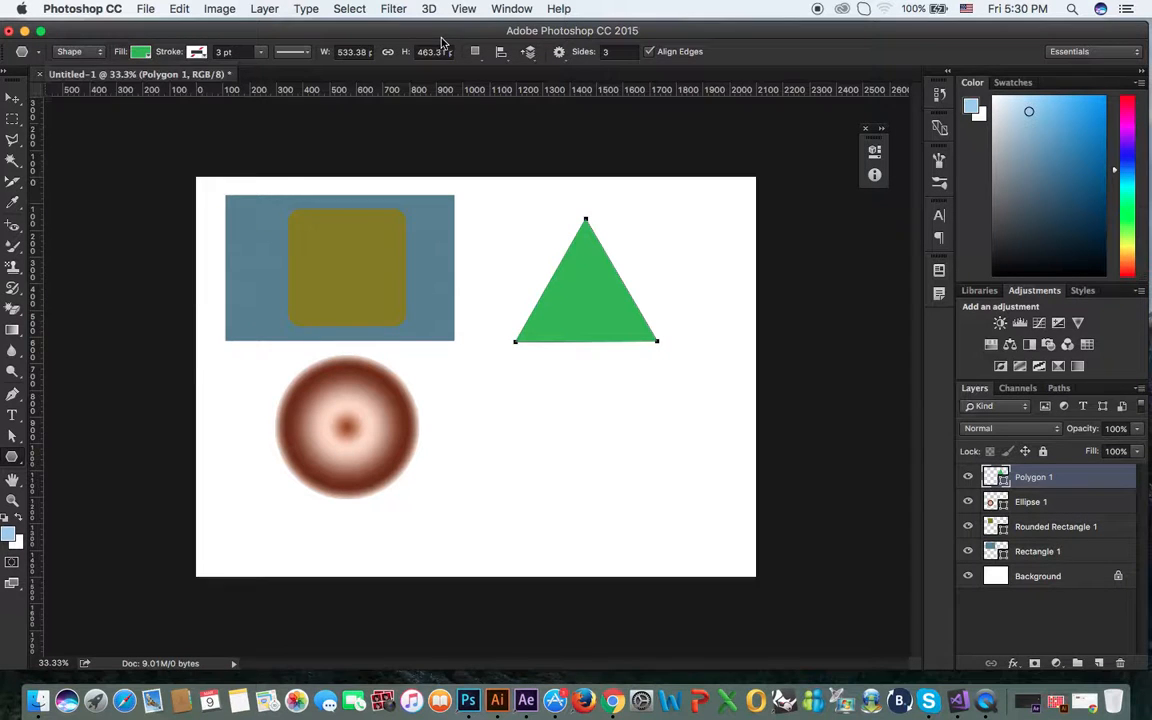
{"action": "left_click", "coordinate": [12, 98]}
{"action": "left_click", "coordinate": [1047, 643]}
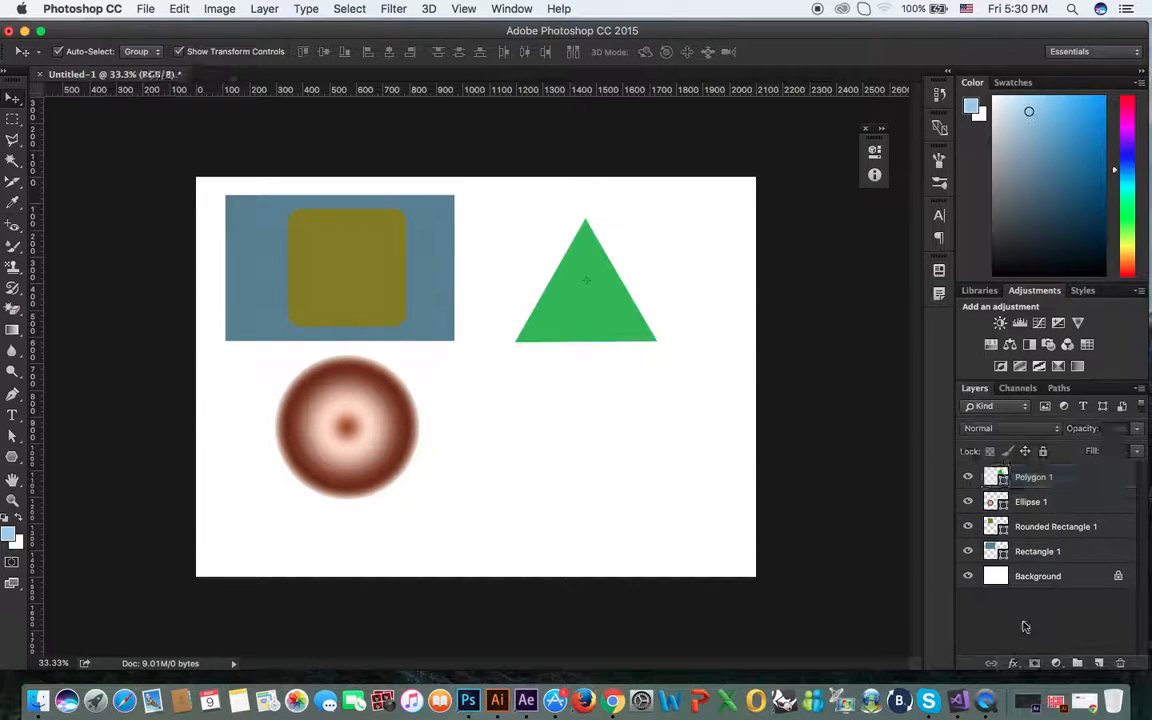
Draw a five-sided polygon about 322.5 px wide and high below the green triangle
{"action": "left_click", "coordinate": [12, 457]}
{"action": "left_click", "coordinate": [610, 51]}
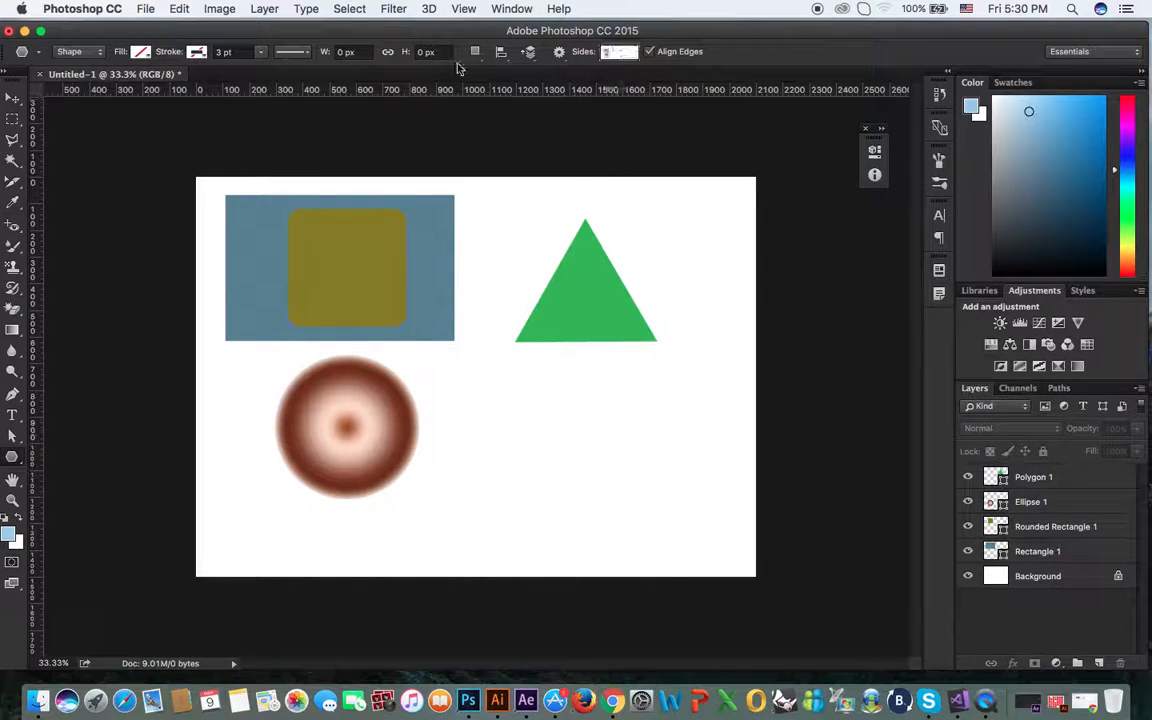
{"action": "type", "text": "5"}
{"action": "key", "text": "Return"}
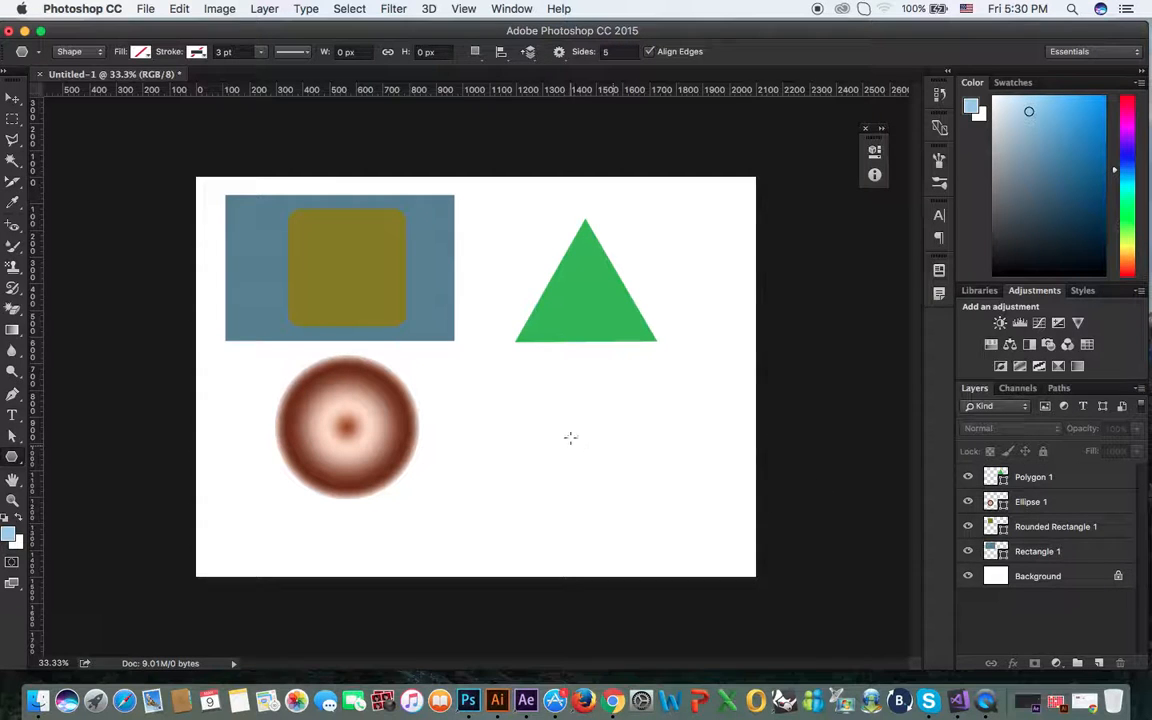
{"action": "left_click_drag", "start_coordinate": [570, 437], "coordinate": [603, 470]}
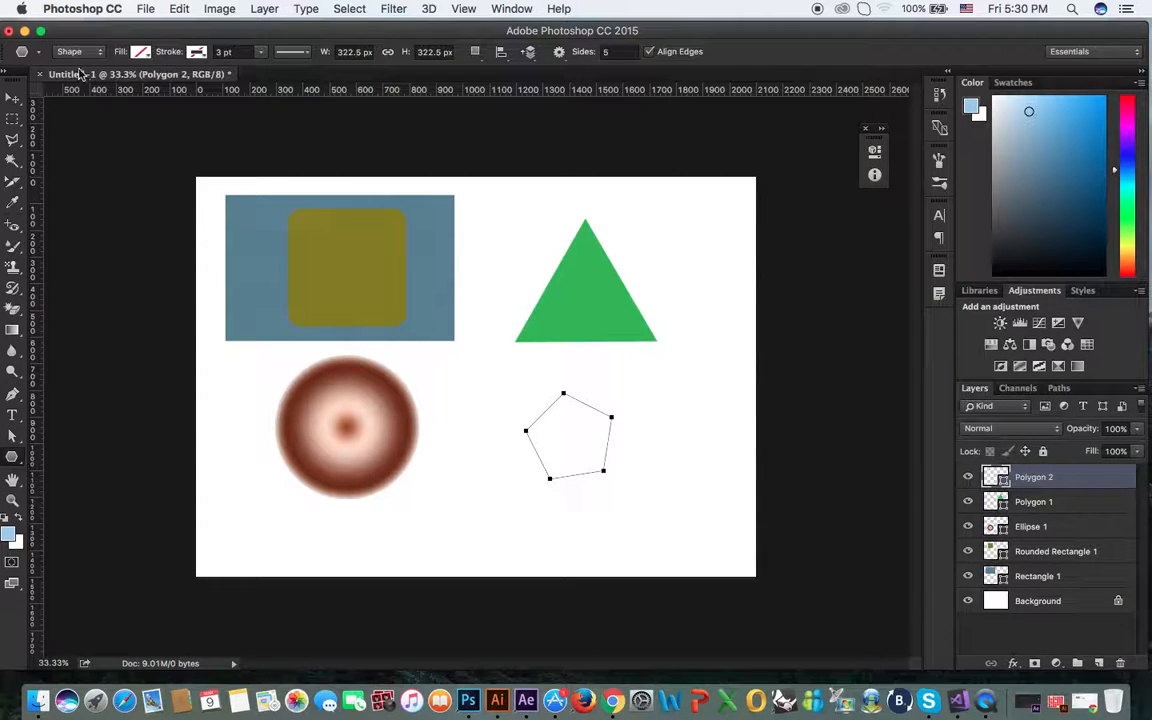
Fill the pentagon with solid dark cyan-blue and move it onto the green triangle
{"action": "left_click", "coordinate": [140, 51]}
{"action": "left_click", "coordinate": [119, 162]}
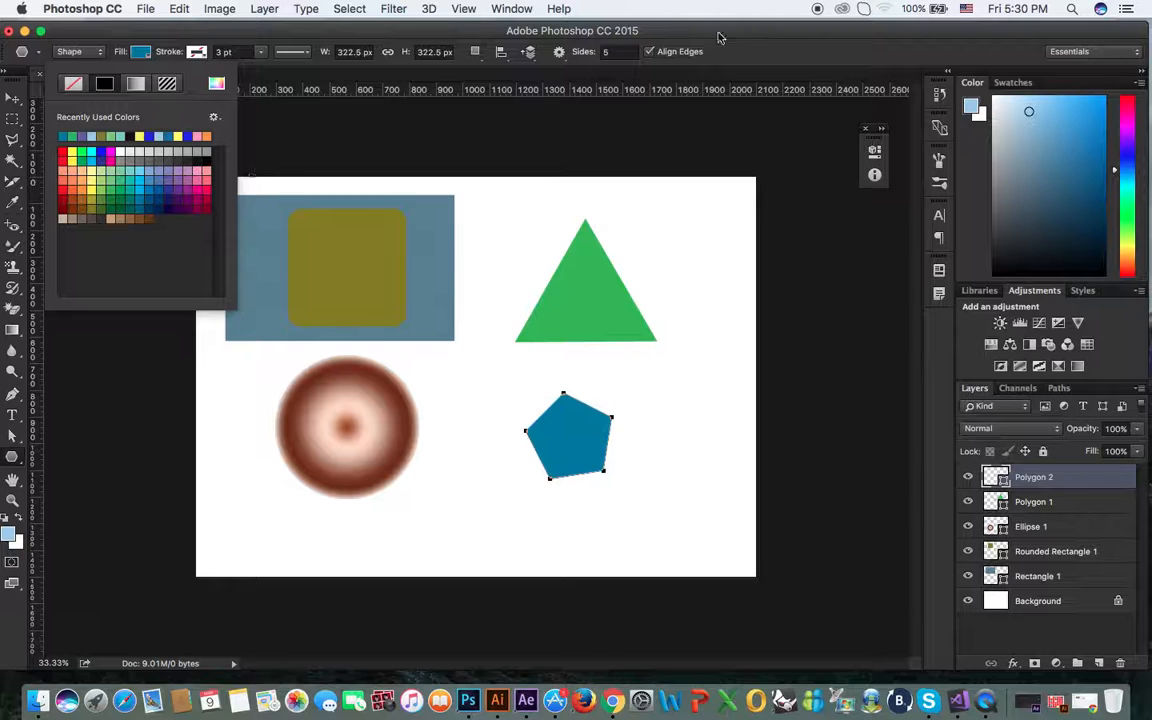
{"action": "key", "text": "Escape"}
{"action": "key", "text": "v"}
{"action": "left_click_drag", "start_coordinate": [585, 436], "coordinate": [604, 301]}
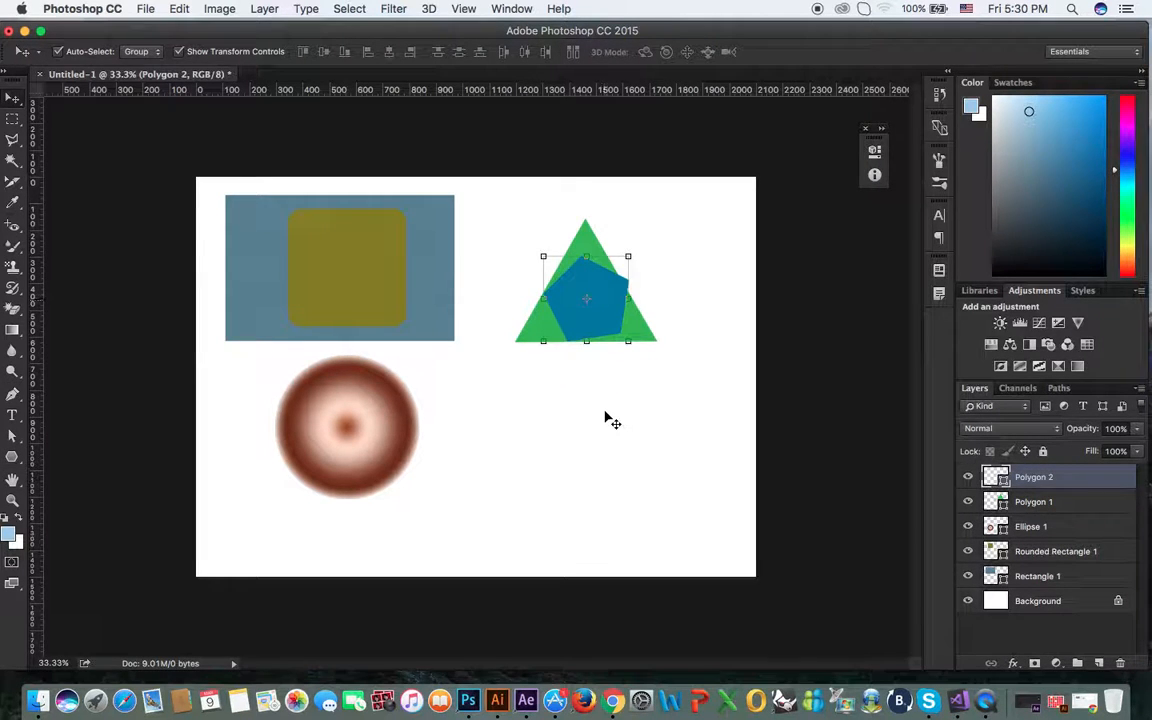
Draw a horizontal line with a weight of 1 px below the green triangle using the Line tool
{"action": "left_click", "coordinate": [12, 456]}
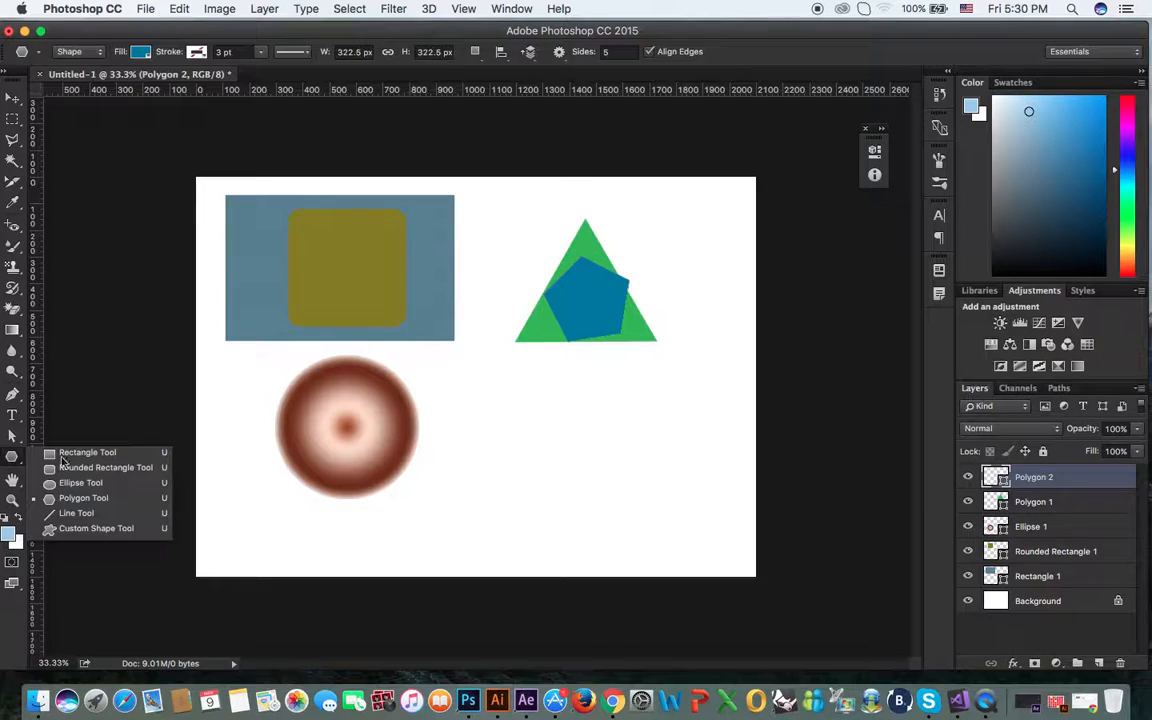
{"action": "left_click", "coordinate": [72, 513]}
{"action": "left_click_drag", "start_coordinate": [665, 413], "coordinate": [666, 414]}
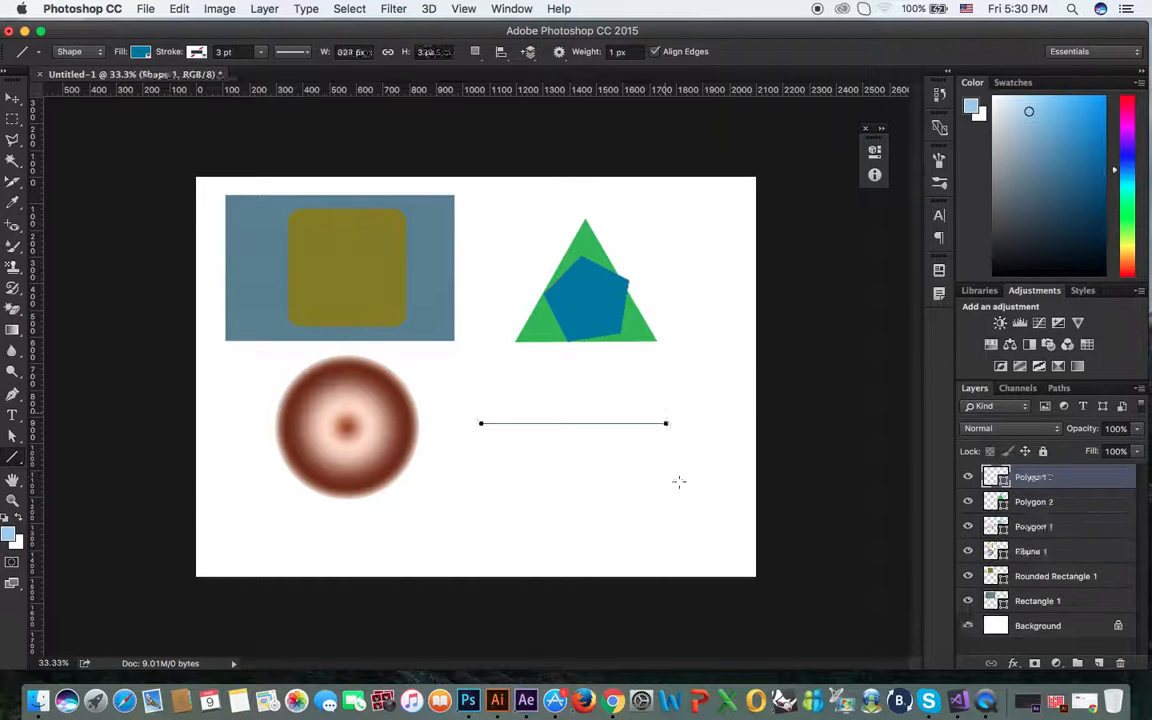
Try stretching the line upward into a thick bar and undo the transform
{"action": "left_click", "coordinate": [14, 102]}
{"action": "left_click", "coordinate": [599, 487]}
{"action": "left_click_drag", "start_coordinate": [564, 399], "coordinate": [527, 385]}
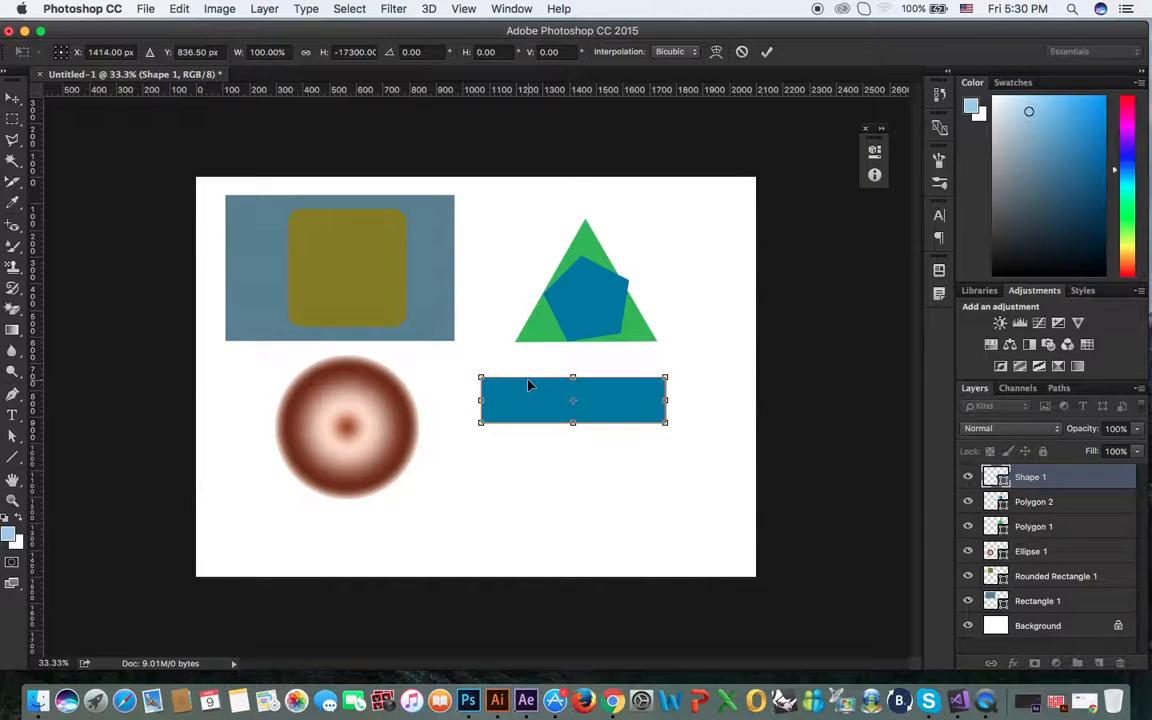
{"action": "key", "text": "Return"}
{"action": "left_click", "coordinate": [650, 460]}
{"action": "key", "text": "super+z"}
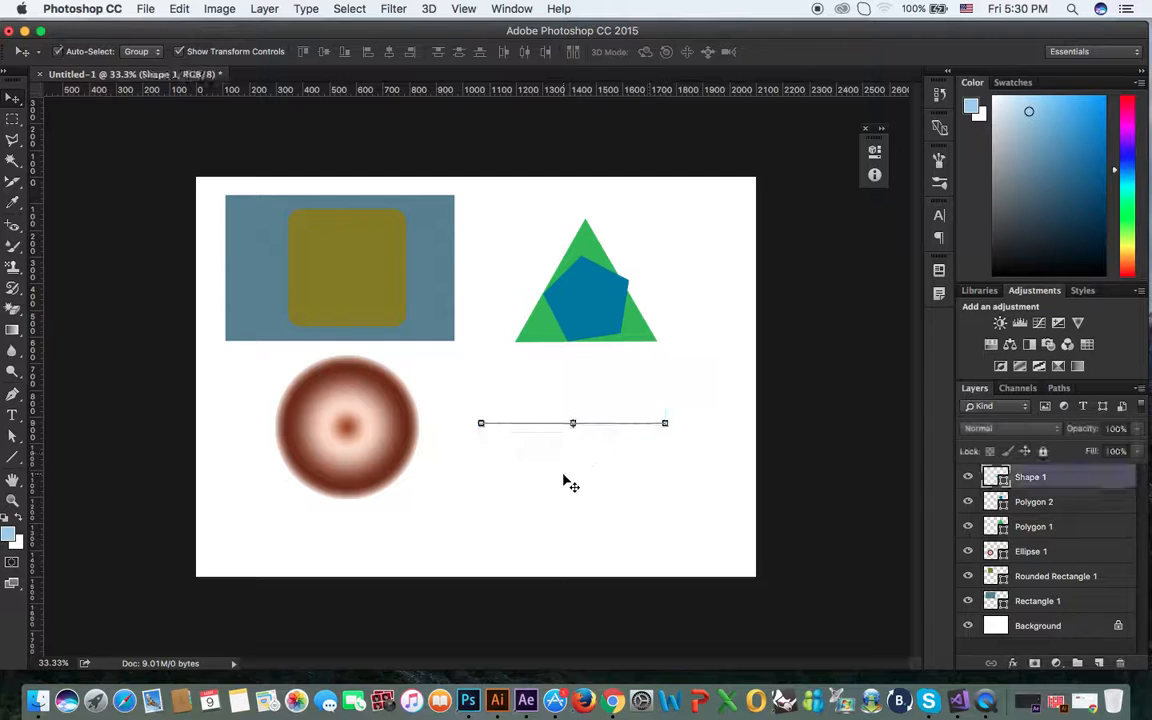
Deselect the line, switch to the Custom Shape tool and browse its available shapes
{"action": "left_click", "coordinate": [564, 475]}
{"action": "left_click", "coordinate": [12, 459]}
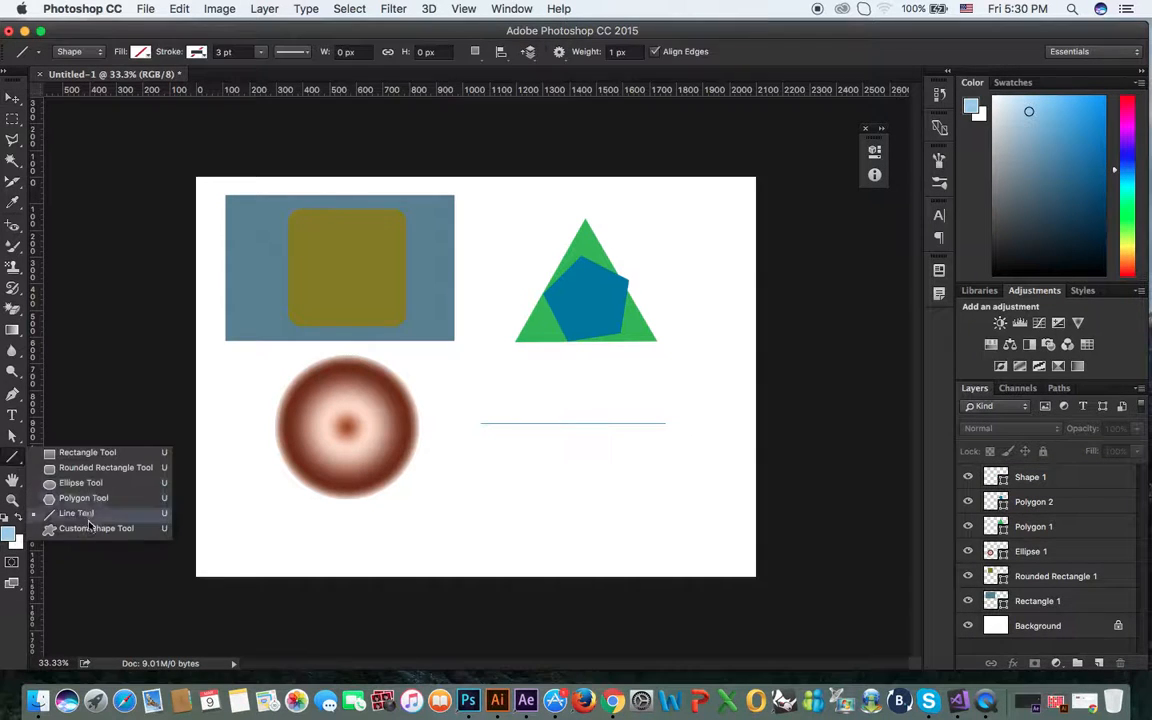
{"action": "left_click", "coordinate": [80, 481]}
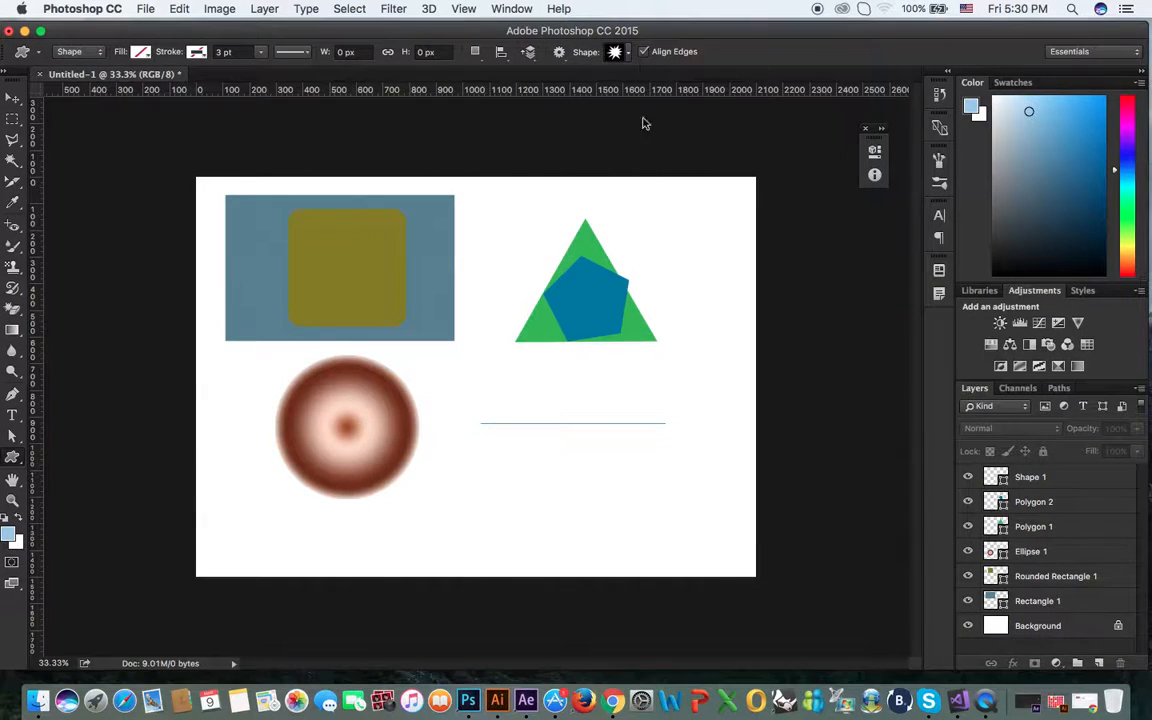
{"action": "left_click", "coordinate": [620, 52]}
{"action": "left_click_drag", "start_coordinate": [728, 195], "coordinate": [757, 89]}
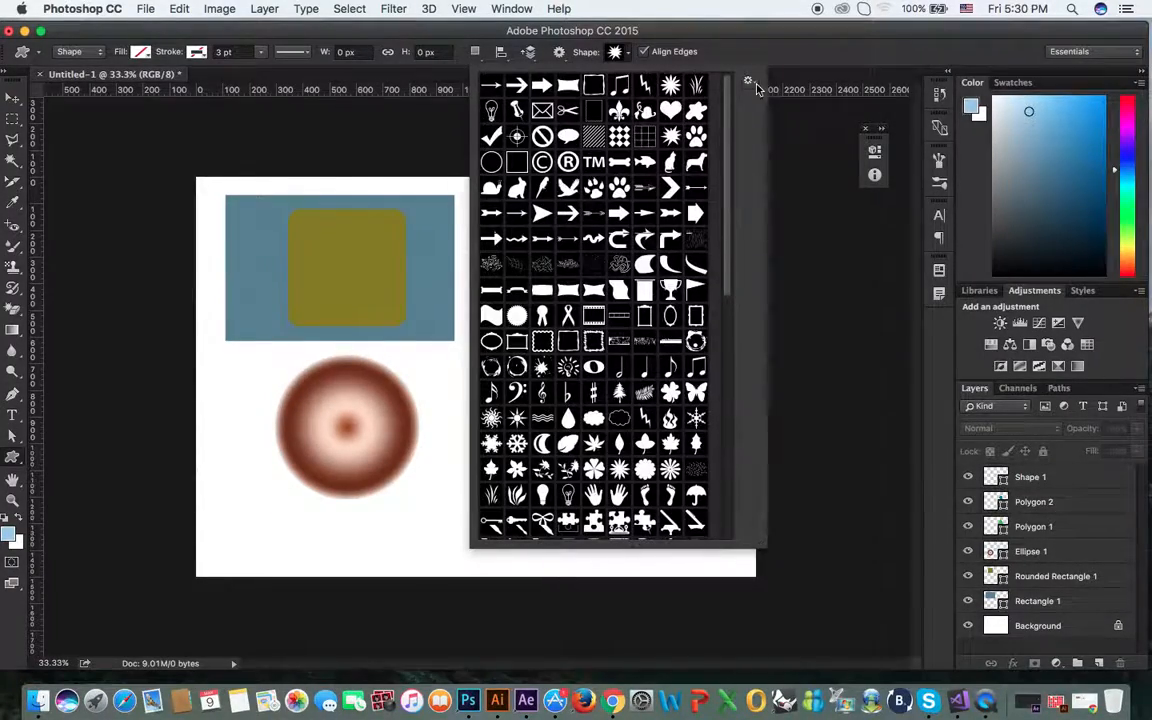
Try to load the All shape set into the custom shape collection
{"action": "left_click", "coordinate": [749, 81]}
{"action": "left_click", "coordinate": [775, 311]}
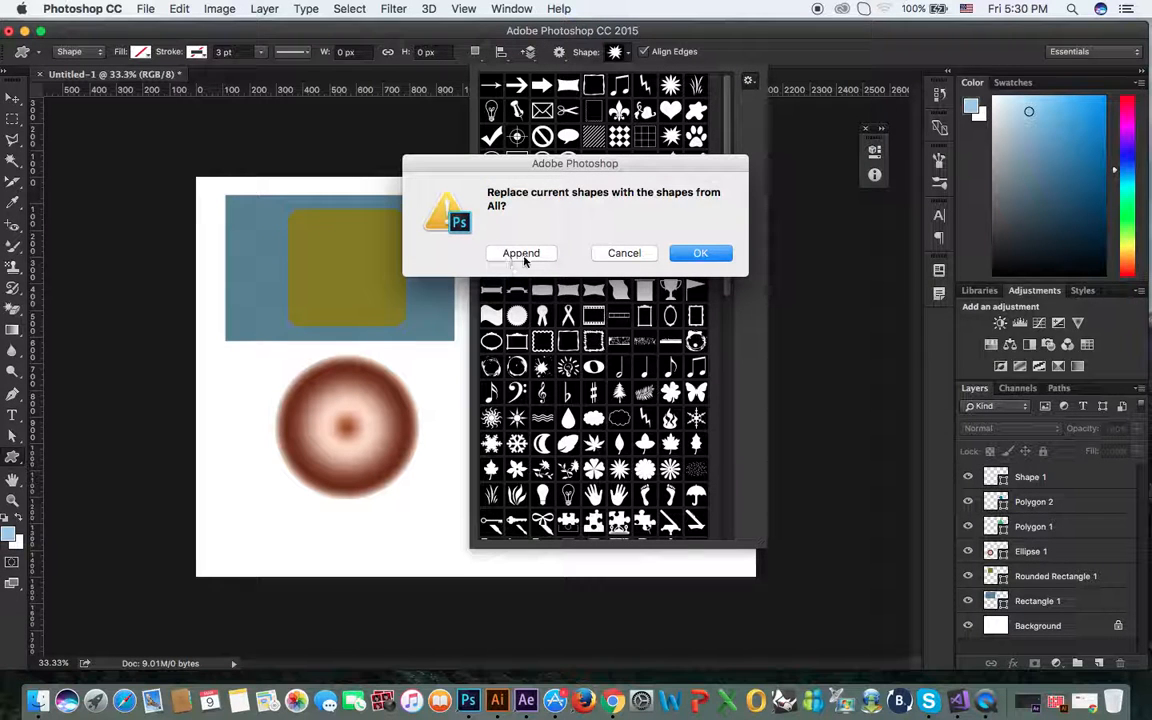
{"action": "left_click", "coordinate": [633, 254]}
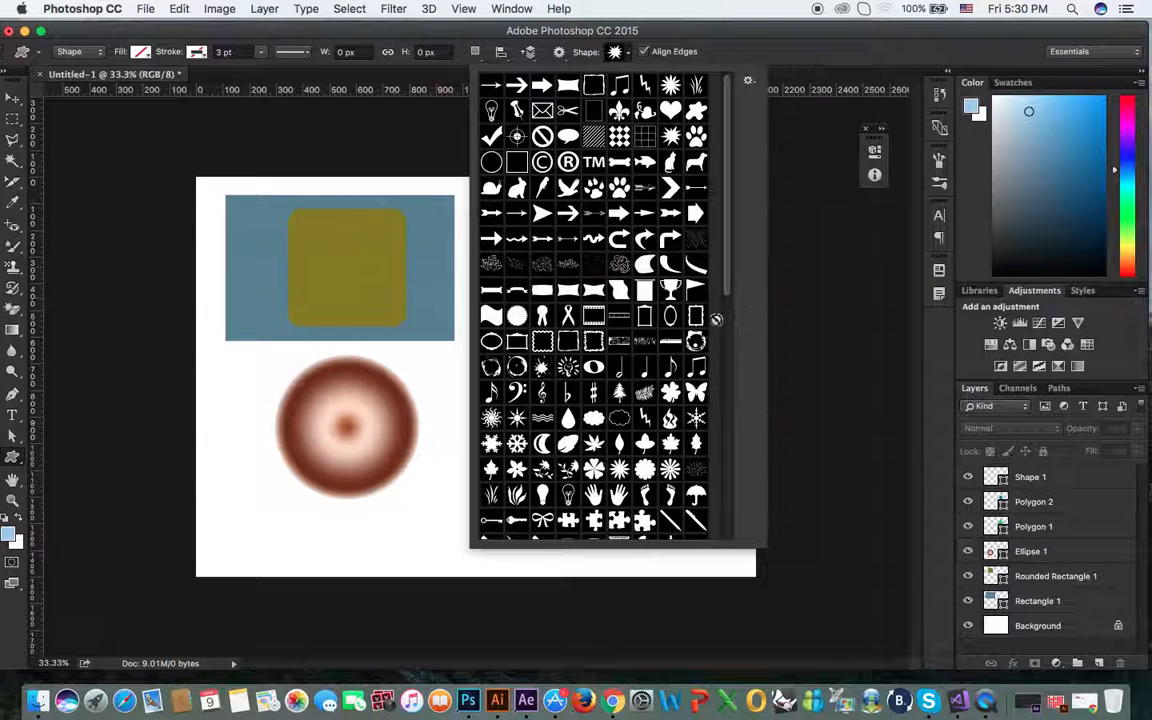
Choose the heart custom shape and draw one about 471 × 410 px below the horizontal line
{"action": "left_click_drag", "start_coordinate": [731, 263], "coordinate": [732, 225]}
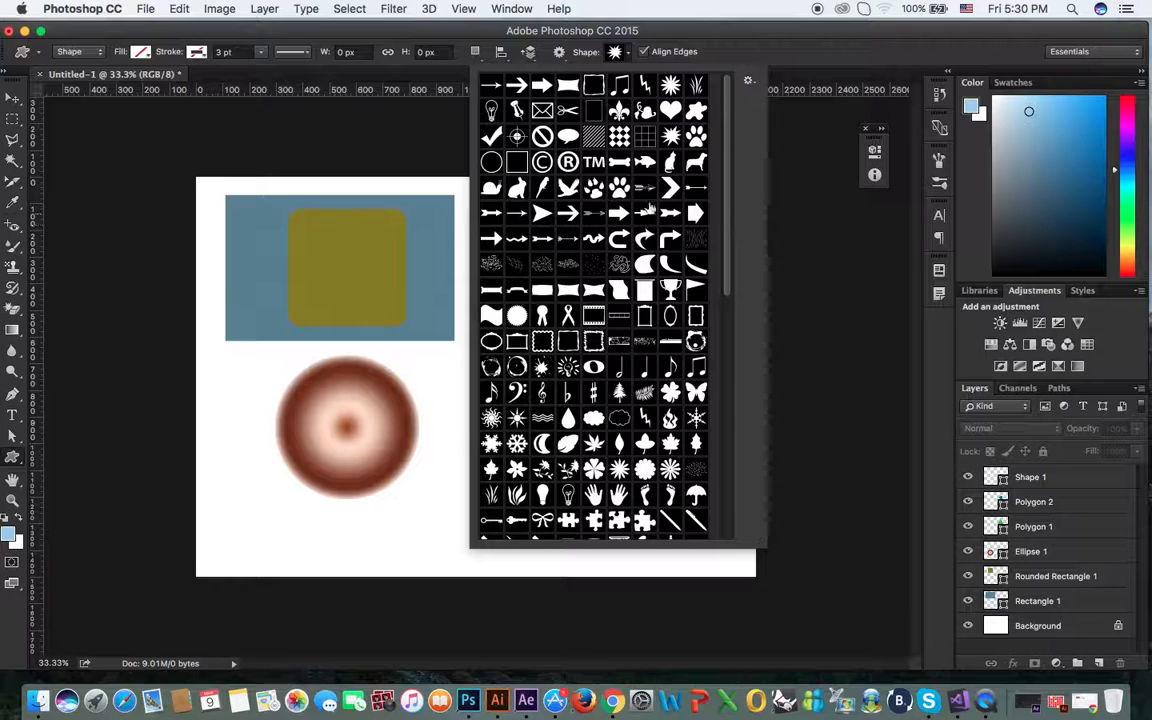
{"action": "double_click", "coordinate": [670, 110]}
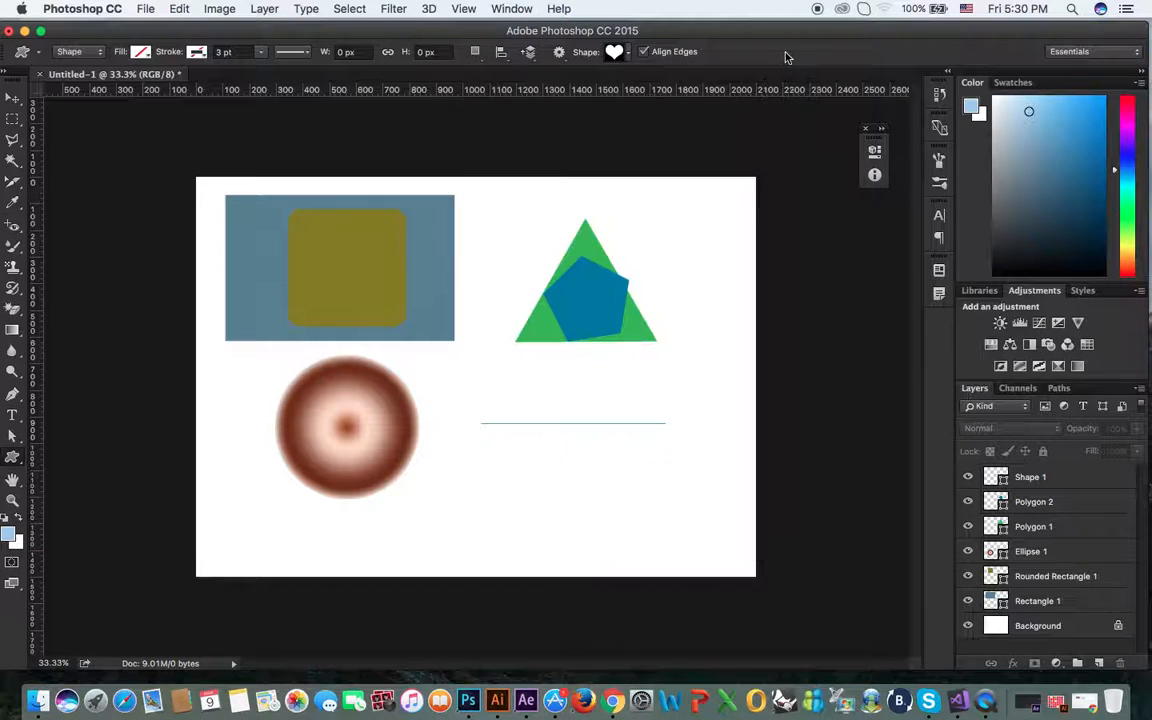
{"action": "left_click_drag", "start_coordinate": [494, 448], "coordinate": [640, 577]}
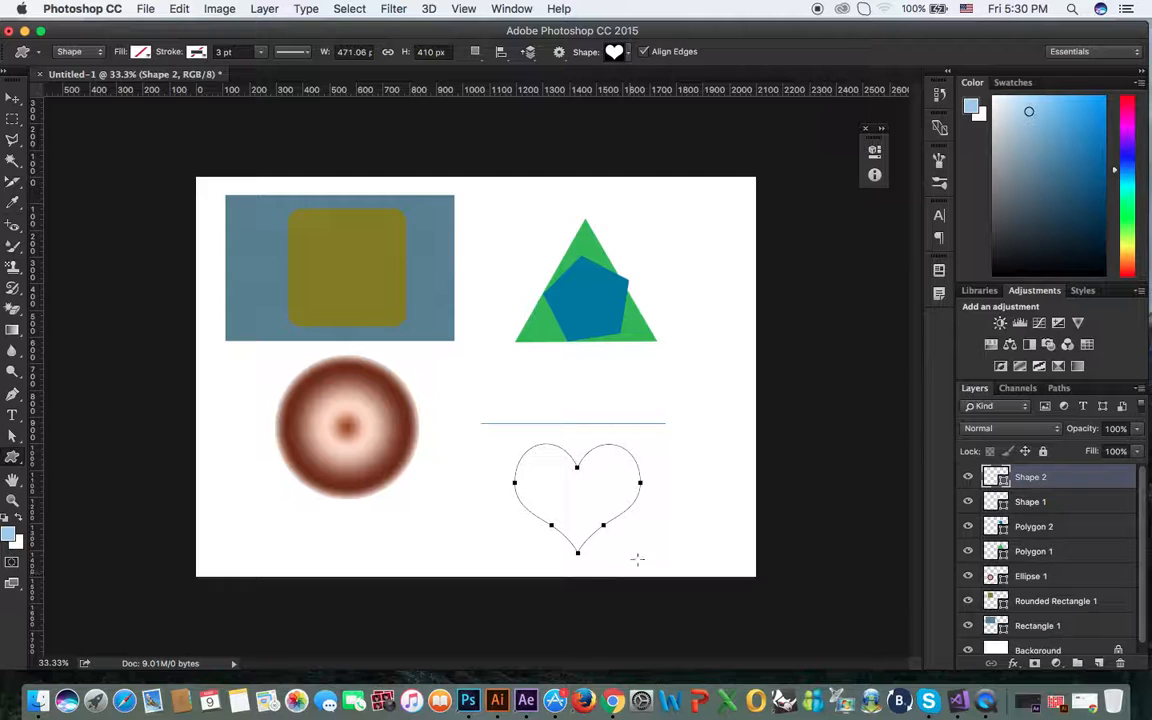
Fill the heart with solid bright red and move it up over the right end of the horizontal line
{"action": "left_click", "coordinate": [141, 52]}
{"action": "left_click", "coordinate": [64, 152]}
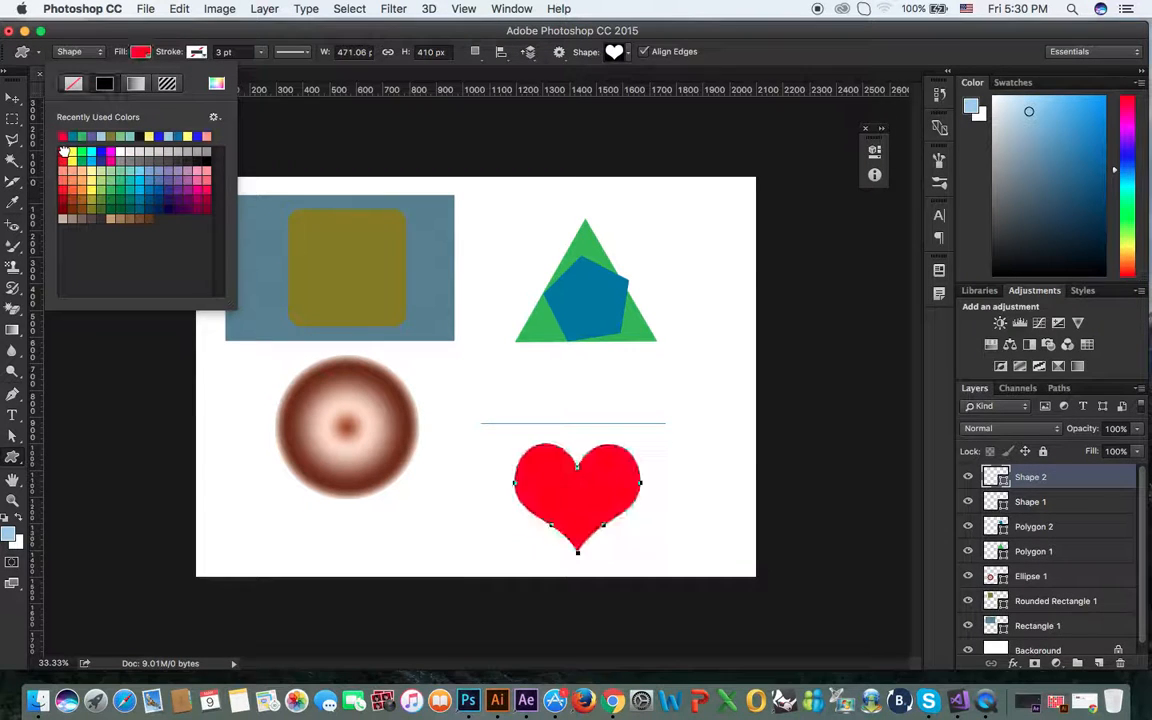
{"action": "left_click", "coordinate": [13, 98]}
{"action": "left_click_drag", "start_coordinate": [608, 494], "coordinate": [683, 406]}
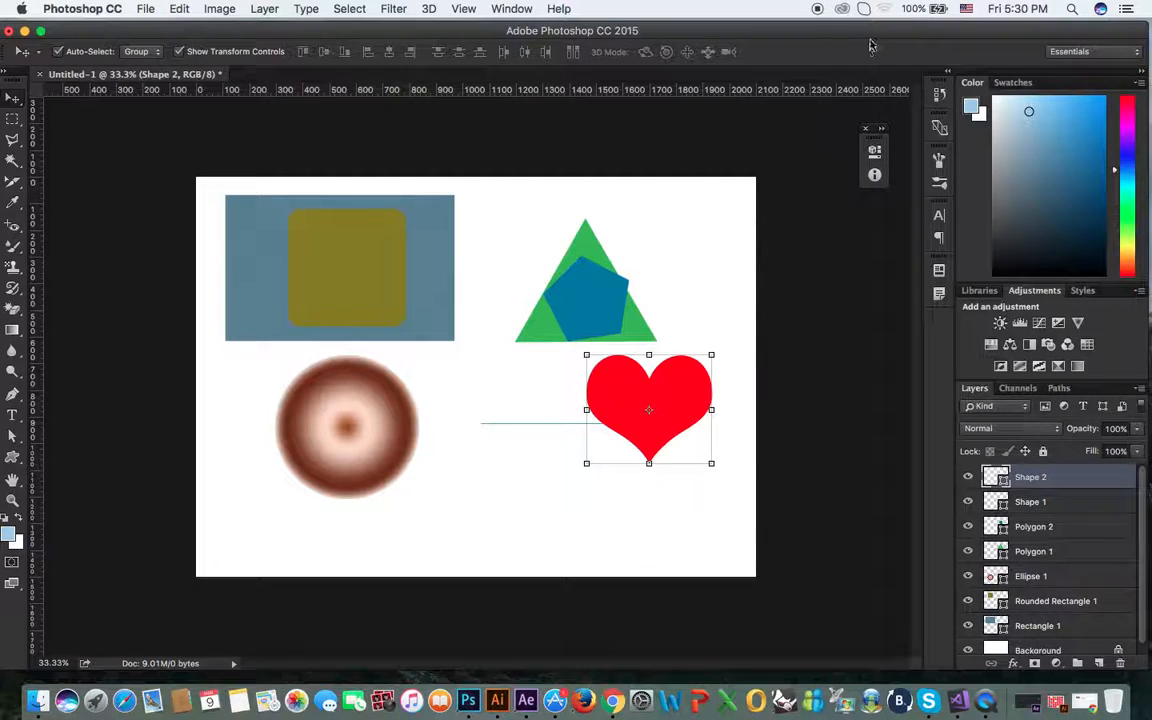